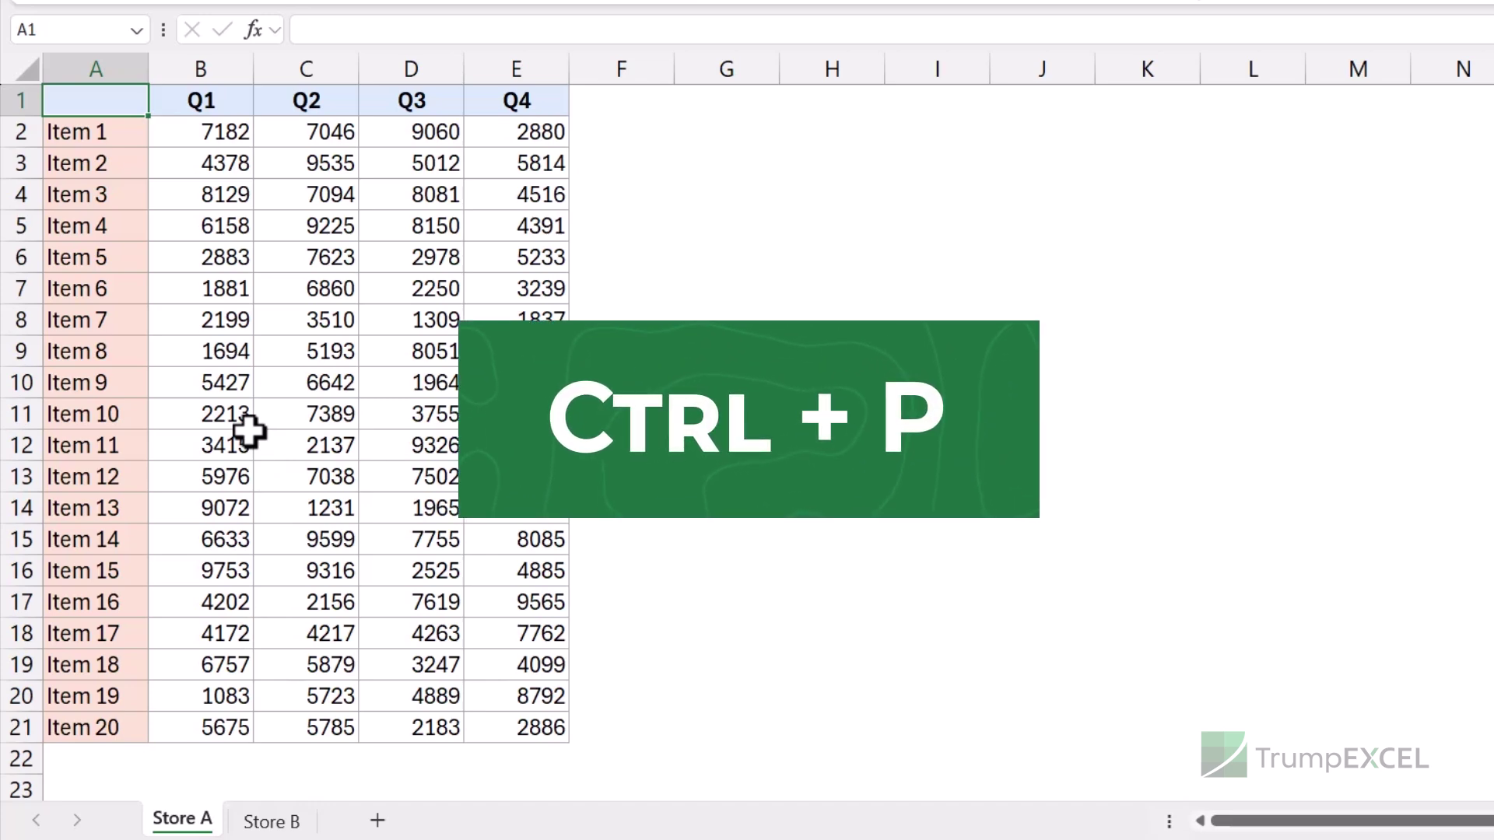
Step: Preview the Store A printout, then open Page Setup showing Portrait, 100% scaling and Letter paper
{"action": "key", "text": "ctrl+p"}
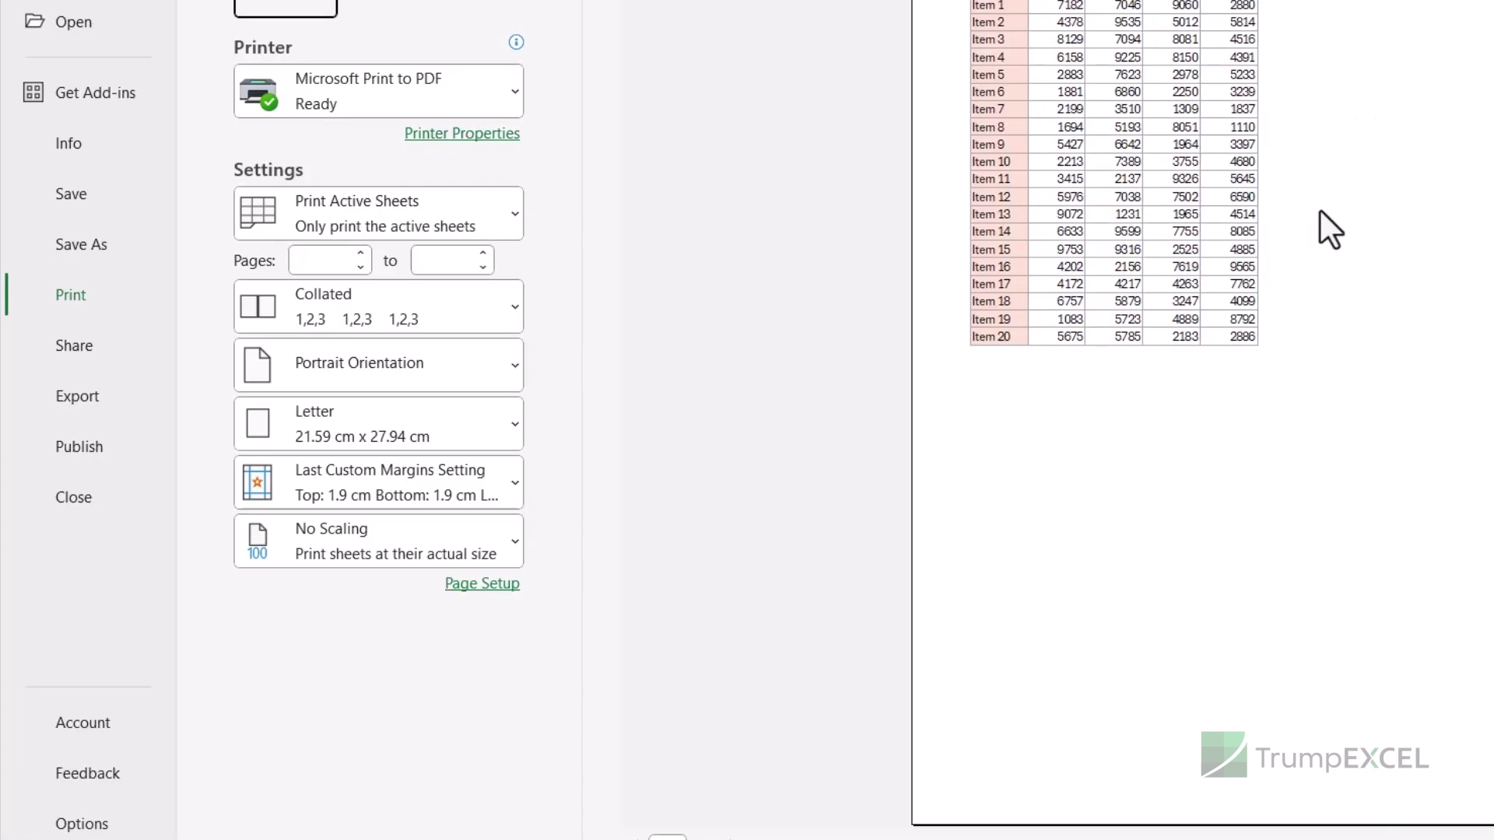
{"action": "key", "text": "Escape"}
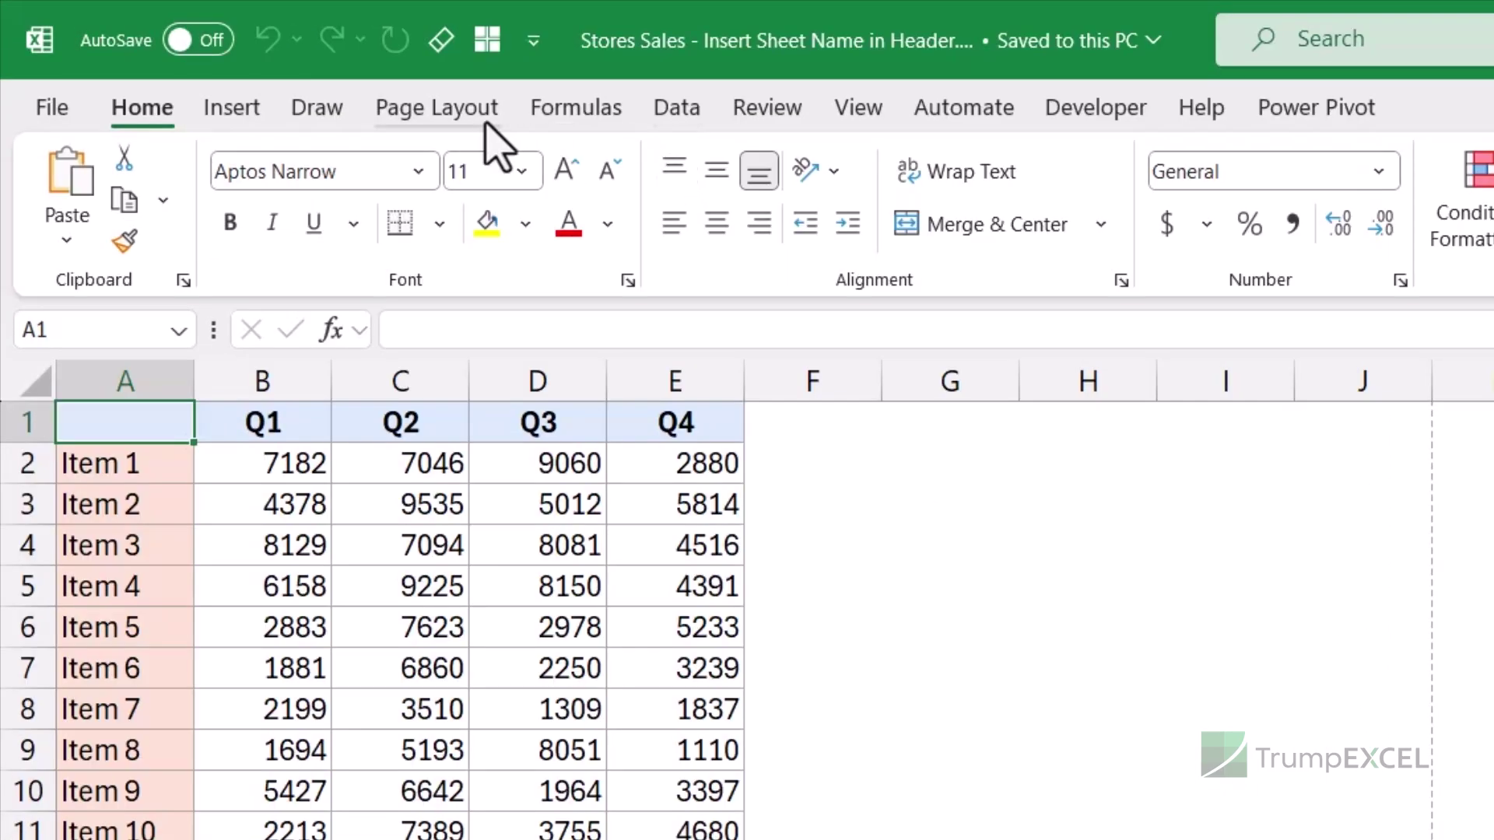
{"action": "left_click", "coordinate": [479, 113]}
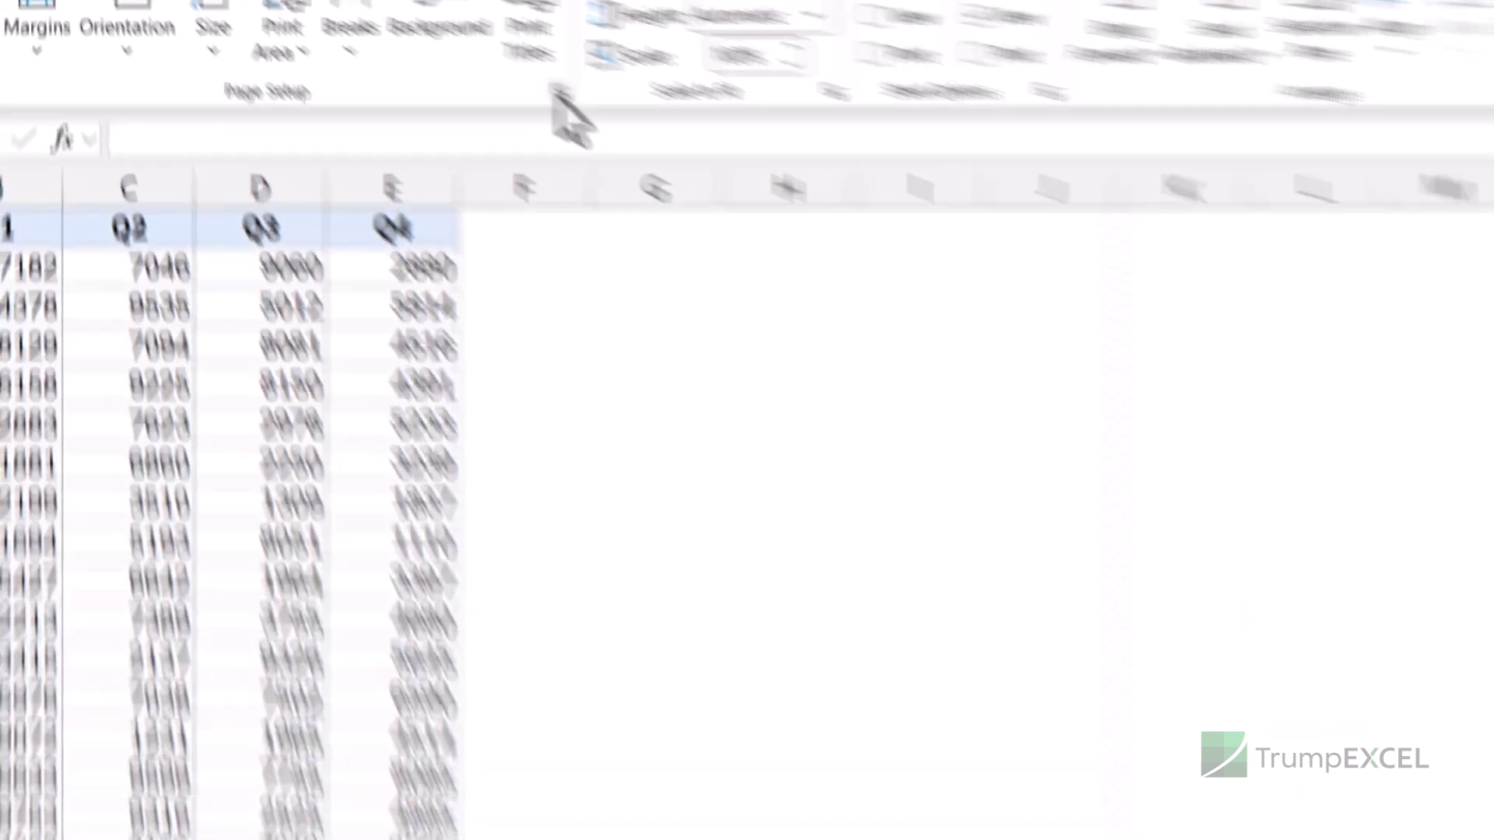
{"action": "left_click", "coordinate": [844, 279]}
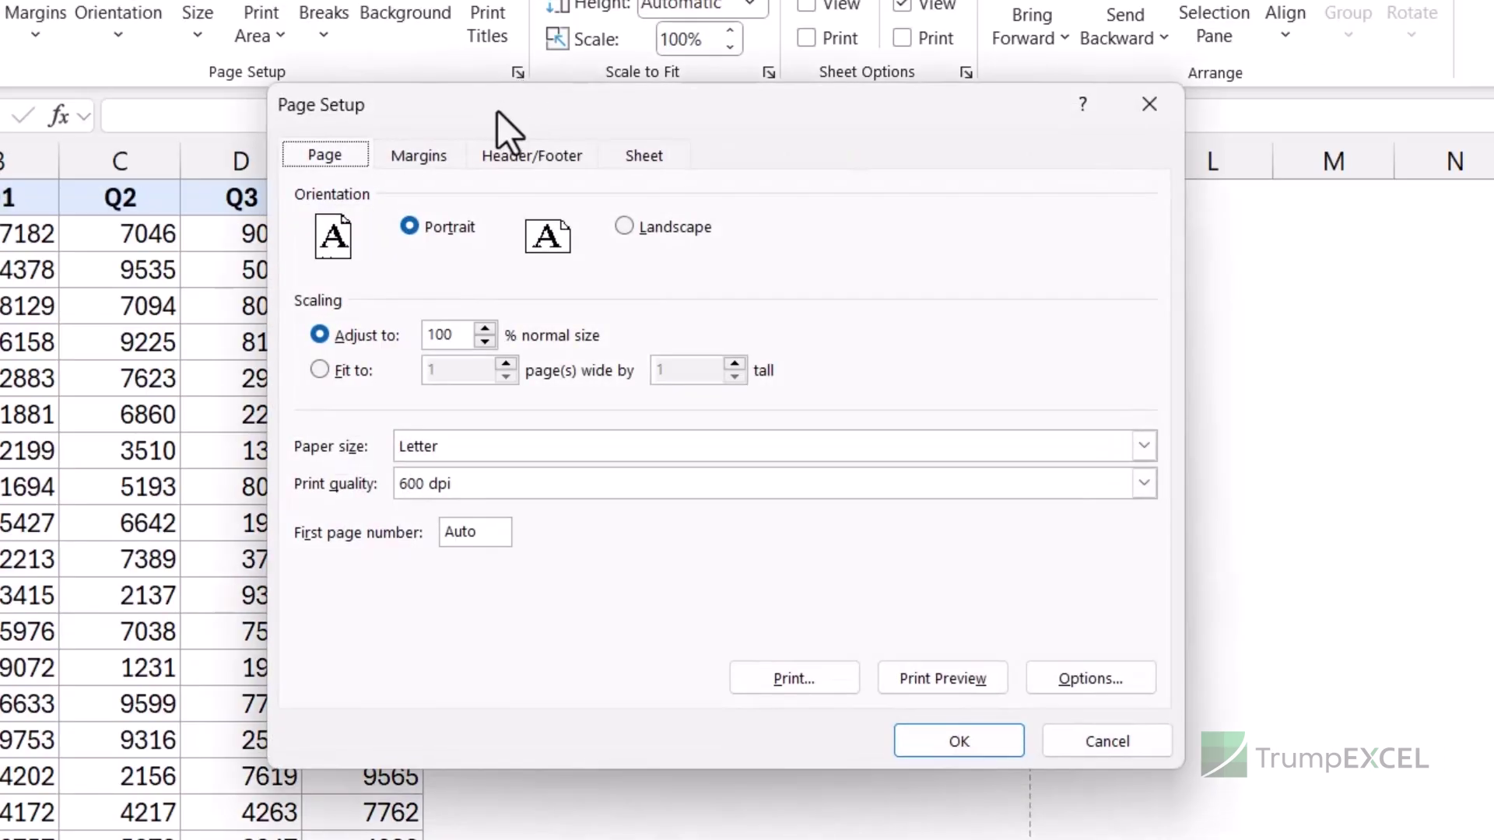
{"action": "left_click", "coordinate": [1138, 115]}
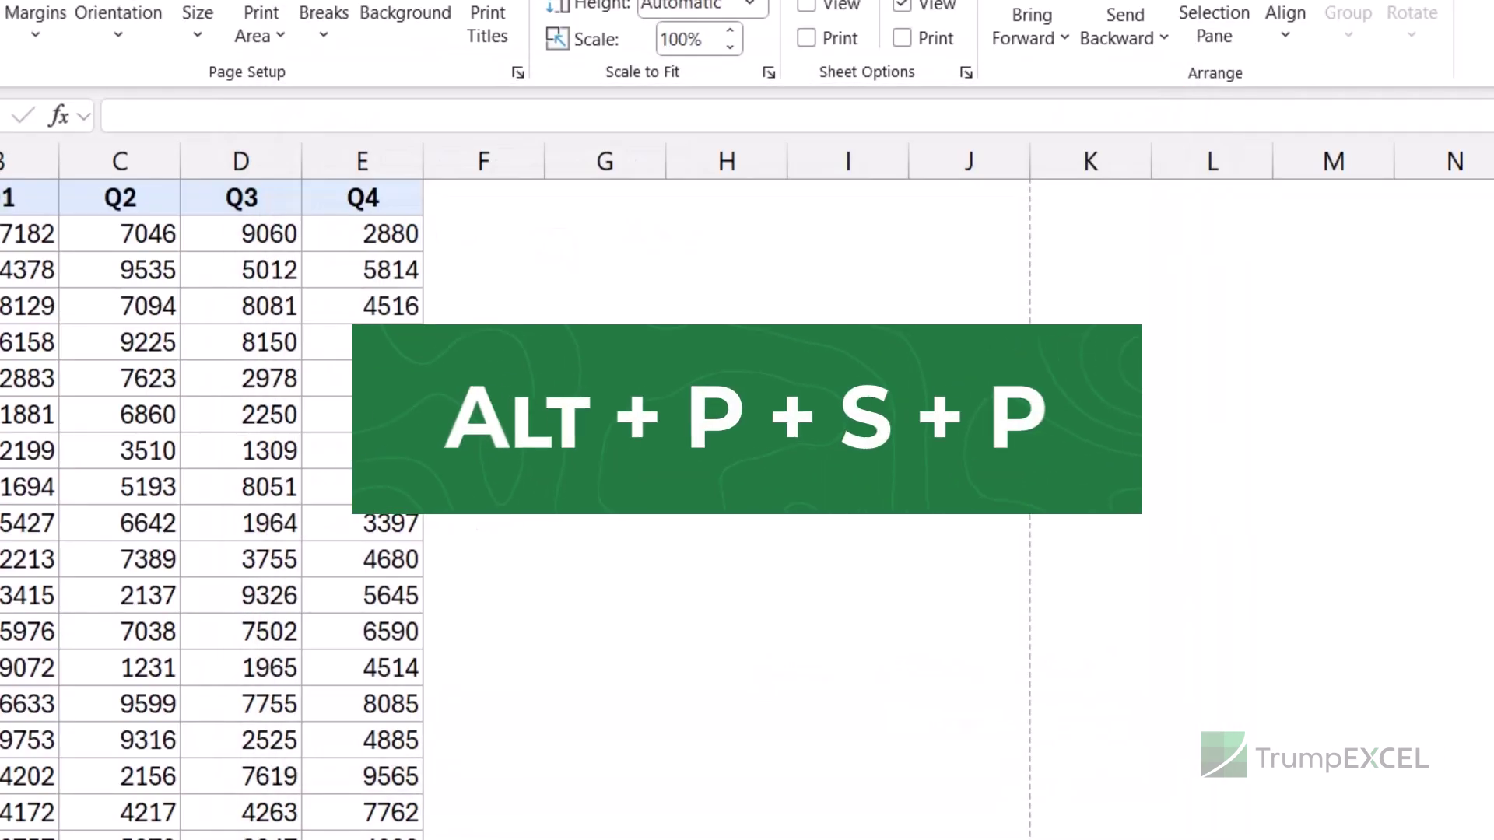
{"action": "key", "text": "alt+p"}
{"action": "key", "text": "s"}
{"action": "key", "text": "p"}
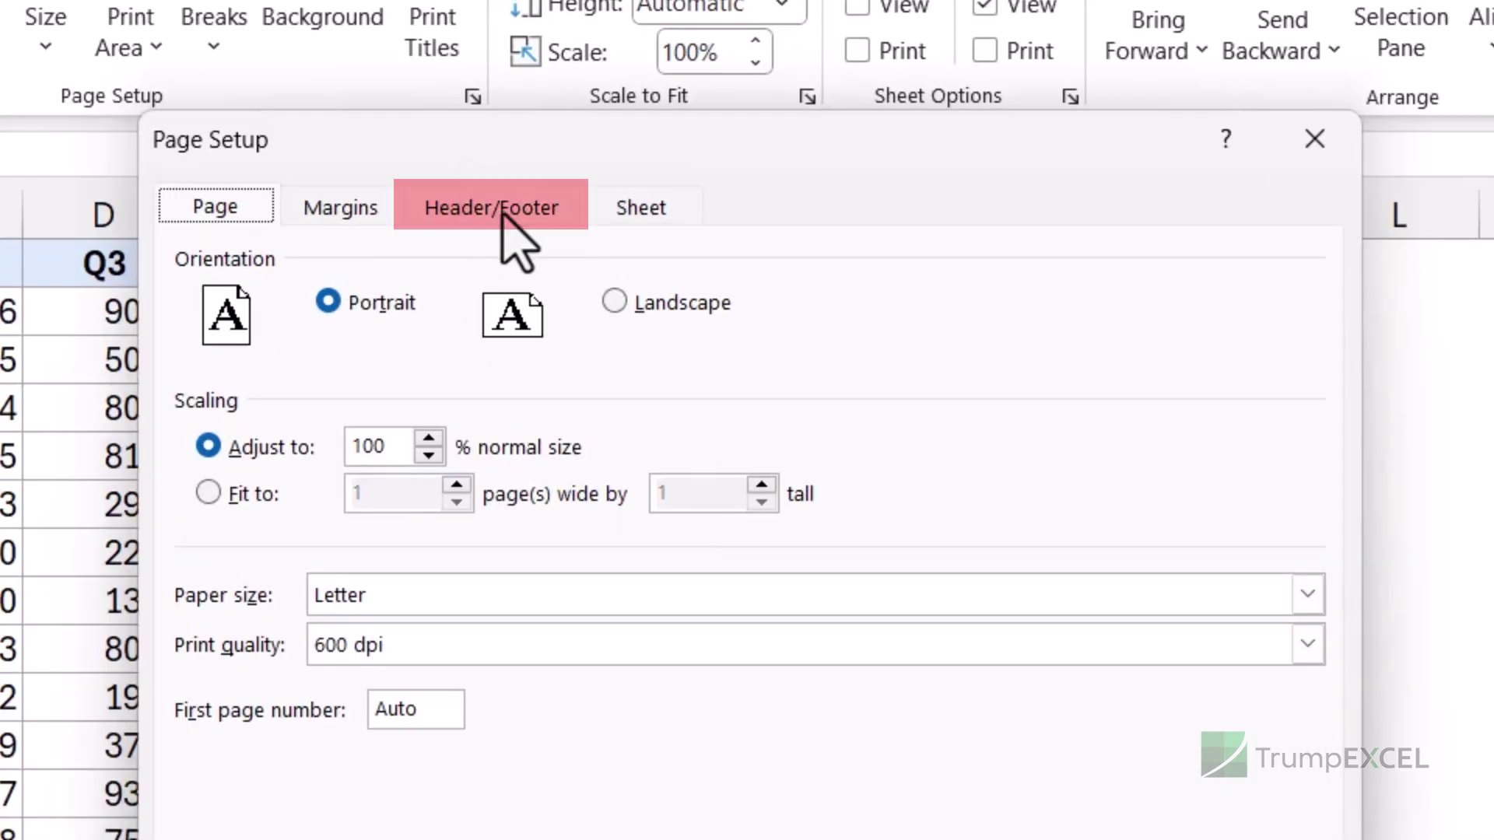
Step: On the Header/Footer page, where header and footer read (none), open the Custom Header editor
{"action": "left_click", "coordinate": [537, 159]}
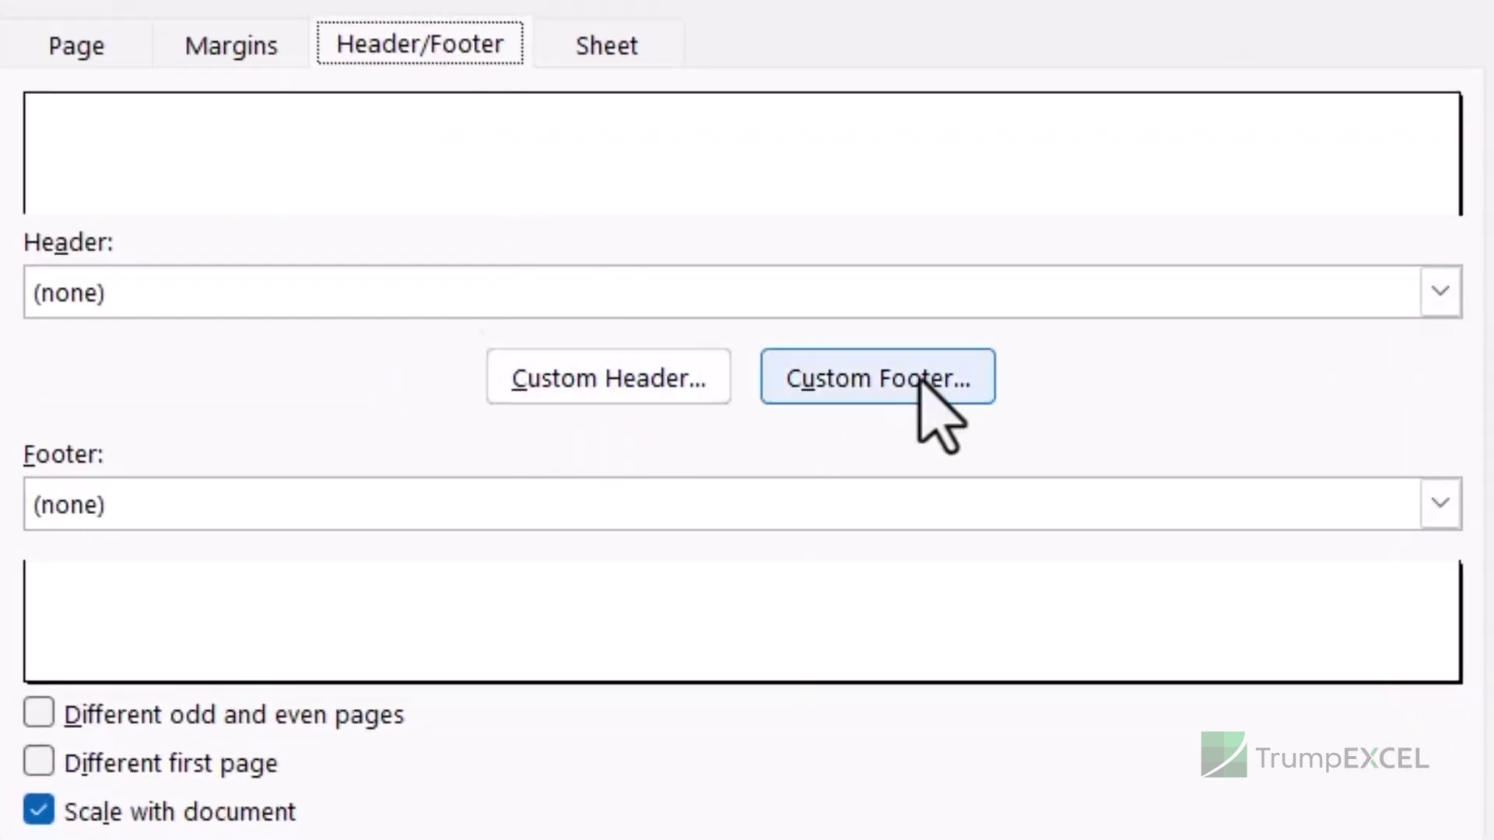
{"action": "left_click", "coordinate": [606, 395]}
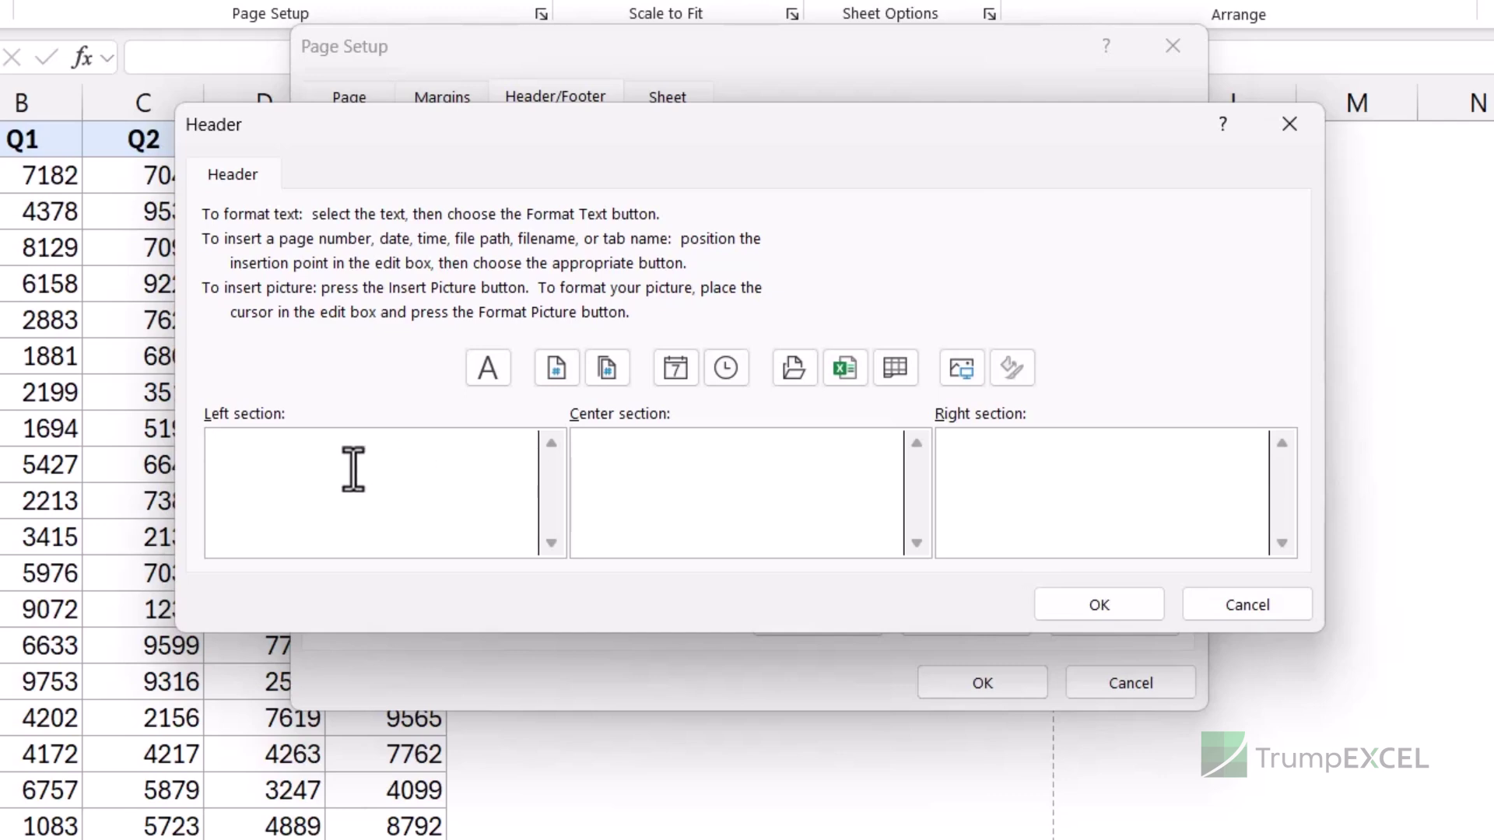
Step: Insert the sheet-name code &[Tab] into the header's Center section and confirm both dialogs
{"action": "left_click", "coordinate": [827, 476]}
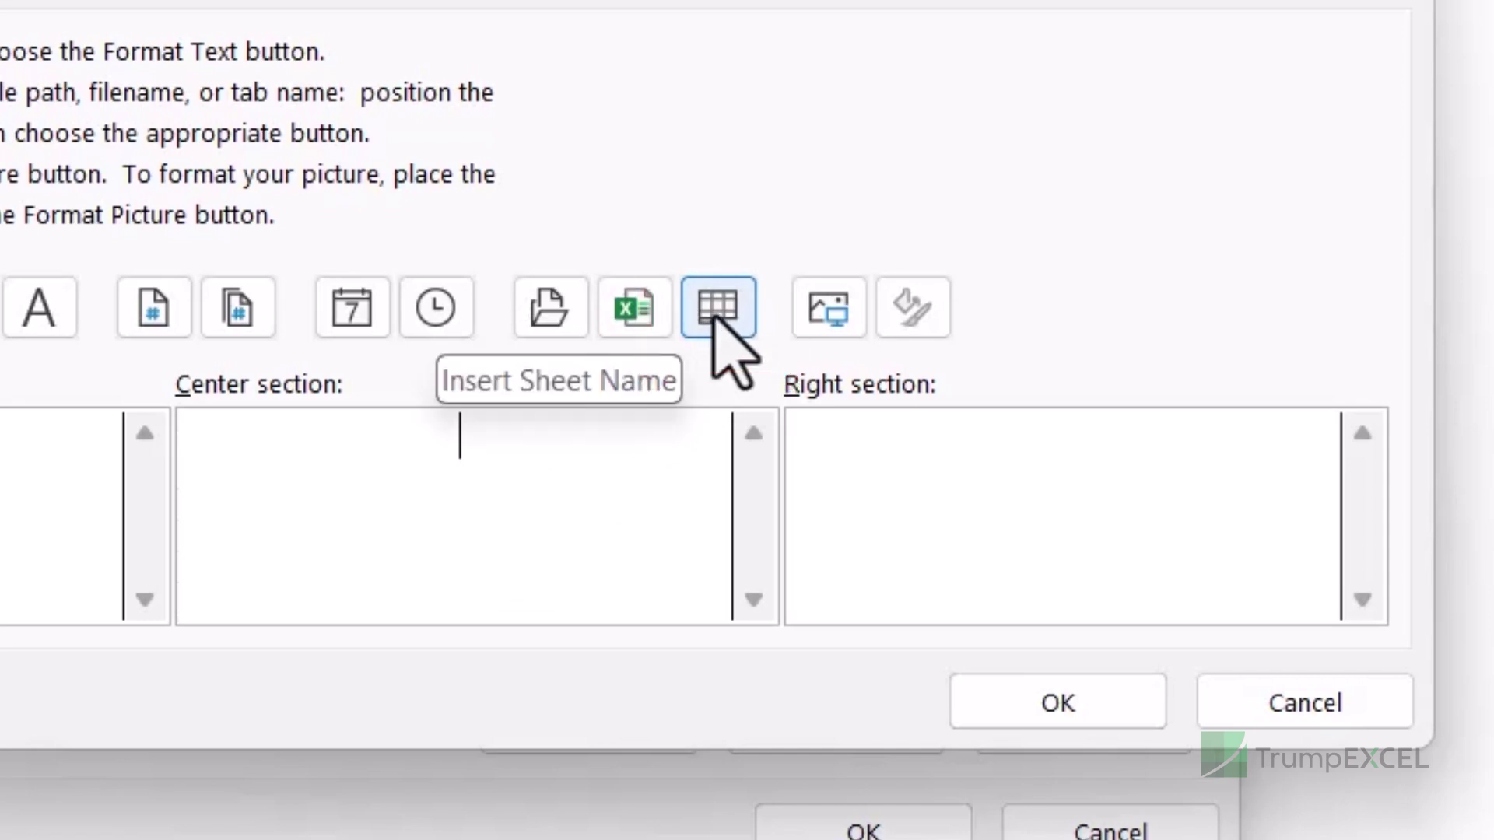
{"action": "left_click", "coordinate": [714, 313]}
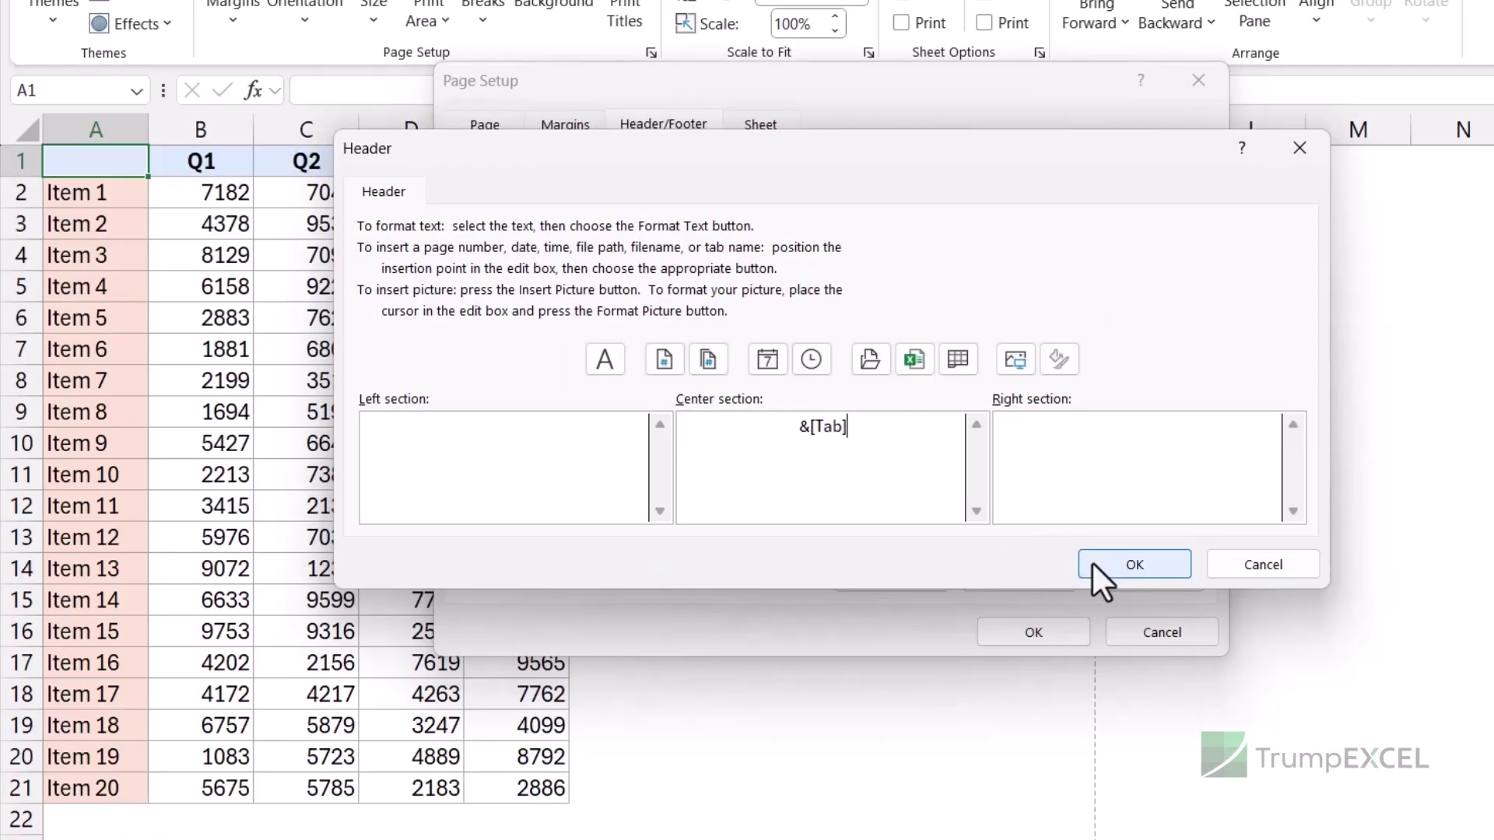
{"action": "left_click", "coordinate": [1326, 620]}
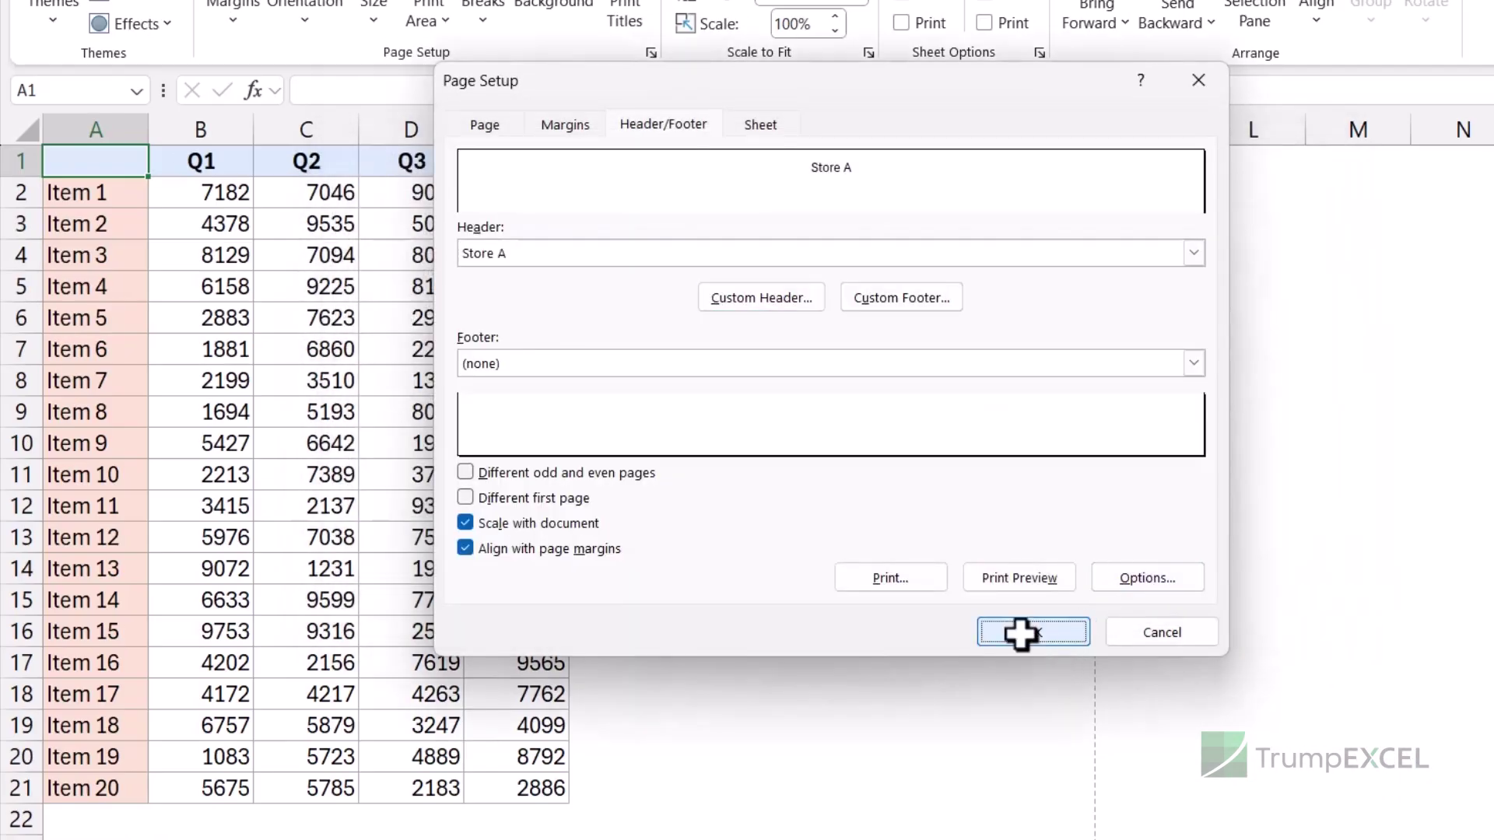
{"action": "left_click", "coordinate": [1033, 633]}
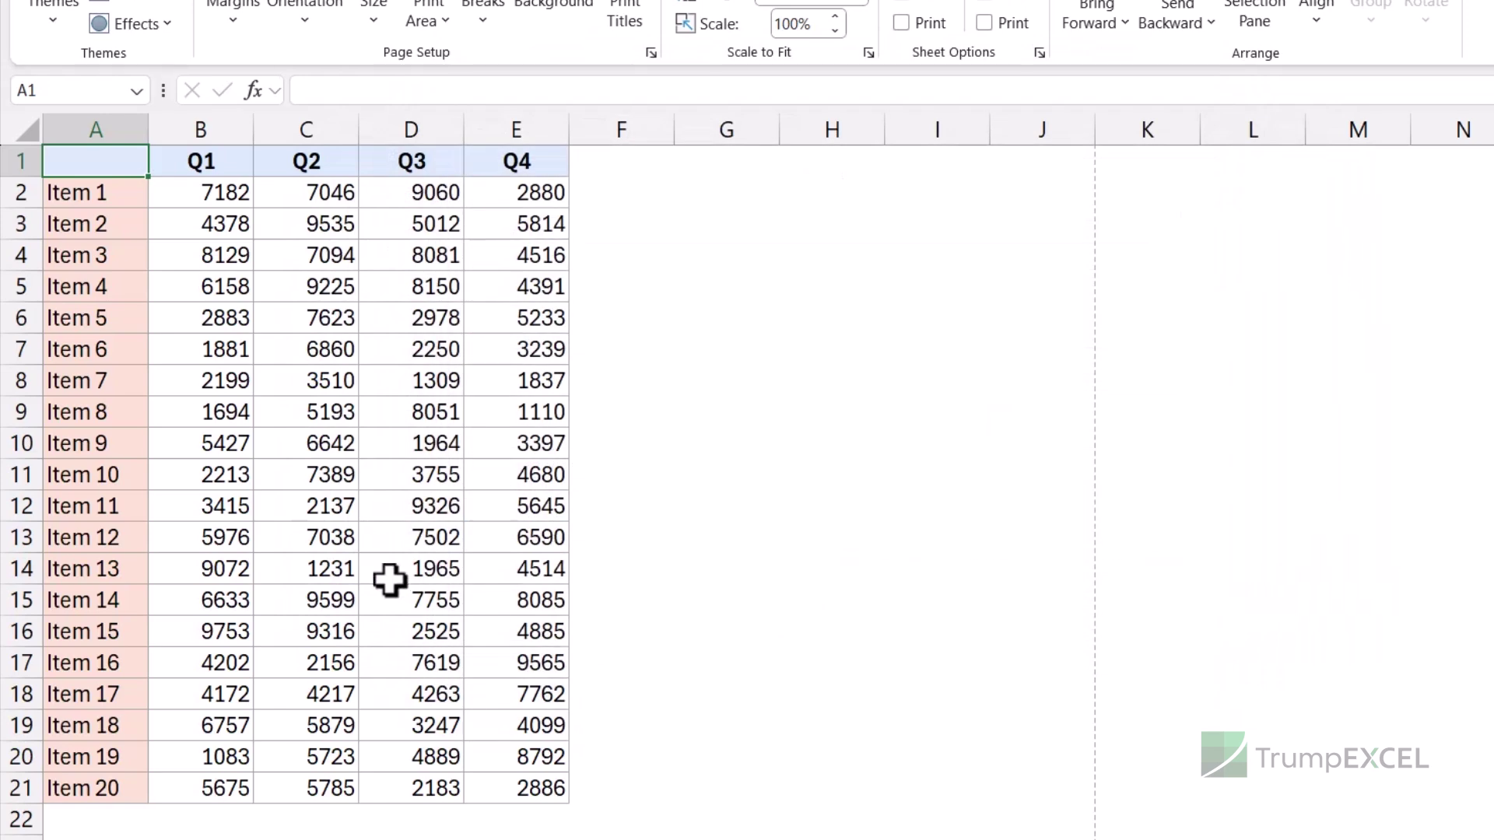
Step: Preview the printout, then copy the &[Tab] code from the Custom Header's center section
{"action": "key", "text": "ctrl+p"}
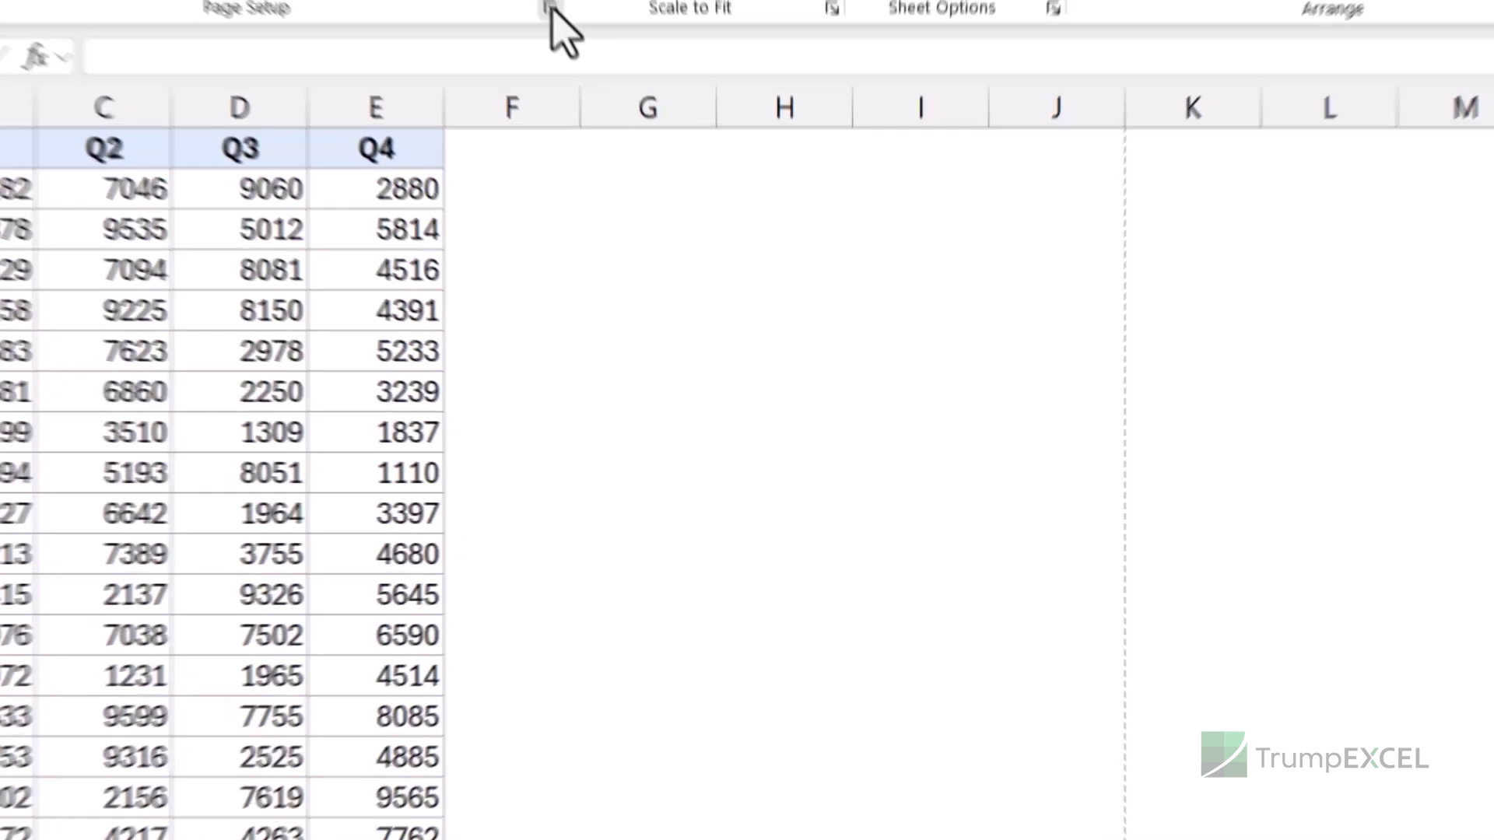
{"action": "left_click", "coordinate": [551, 123]}
{"action": "left_click", "coordinate": [554, 105]}
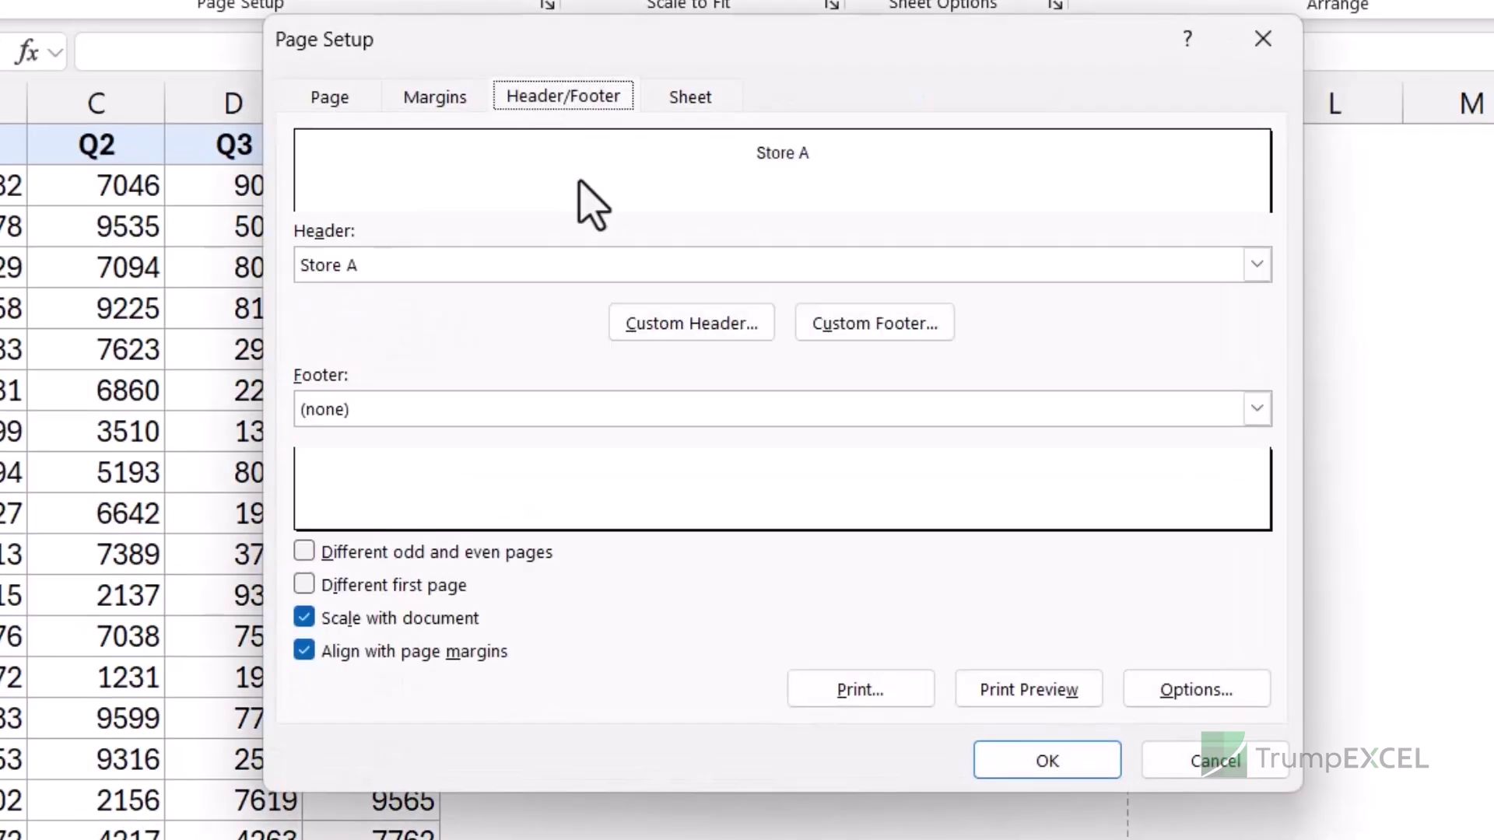
{"action": "left_click", "coordinate": [677, 343]}
{"action": "double_click", "coordinate": [747, 477]}
{"action": "left_click", "coordinate": [747, 476]}
{"action": "left_click_drag", "start_coordinate": [802, 493], "coordinate": [697, 498]}
{"action": "key", "text": "ctrl+c"}
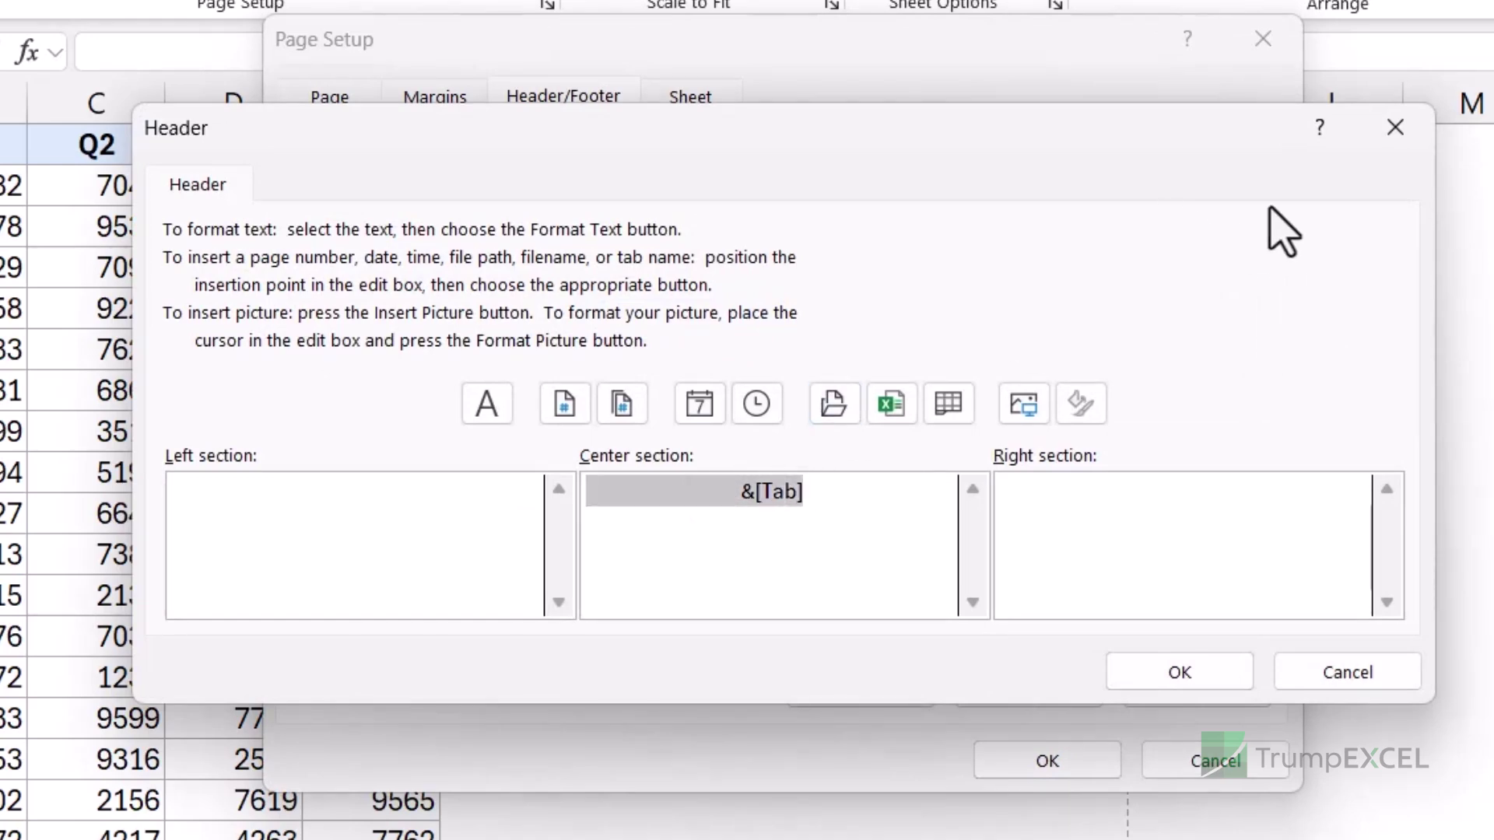
{"action": "left_click", "coordinate": [1395, 128]}
Step: Paste &[Tab] into the Custom Footer's center section and apply the page setup
{"action": "left_click", "coordinate": [887, 331]}
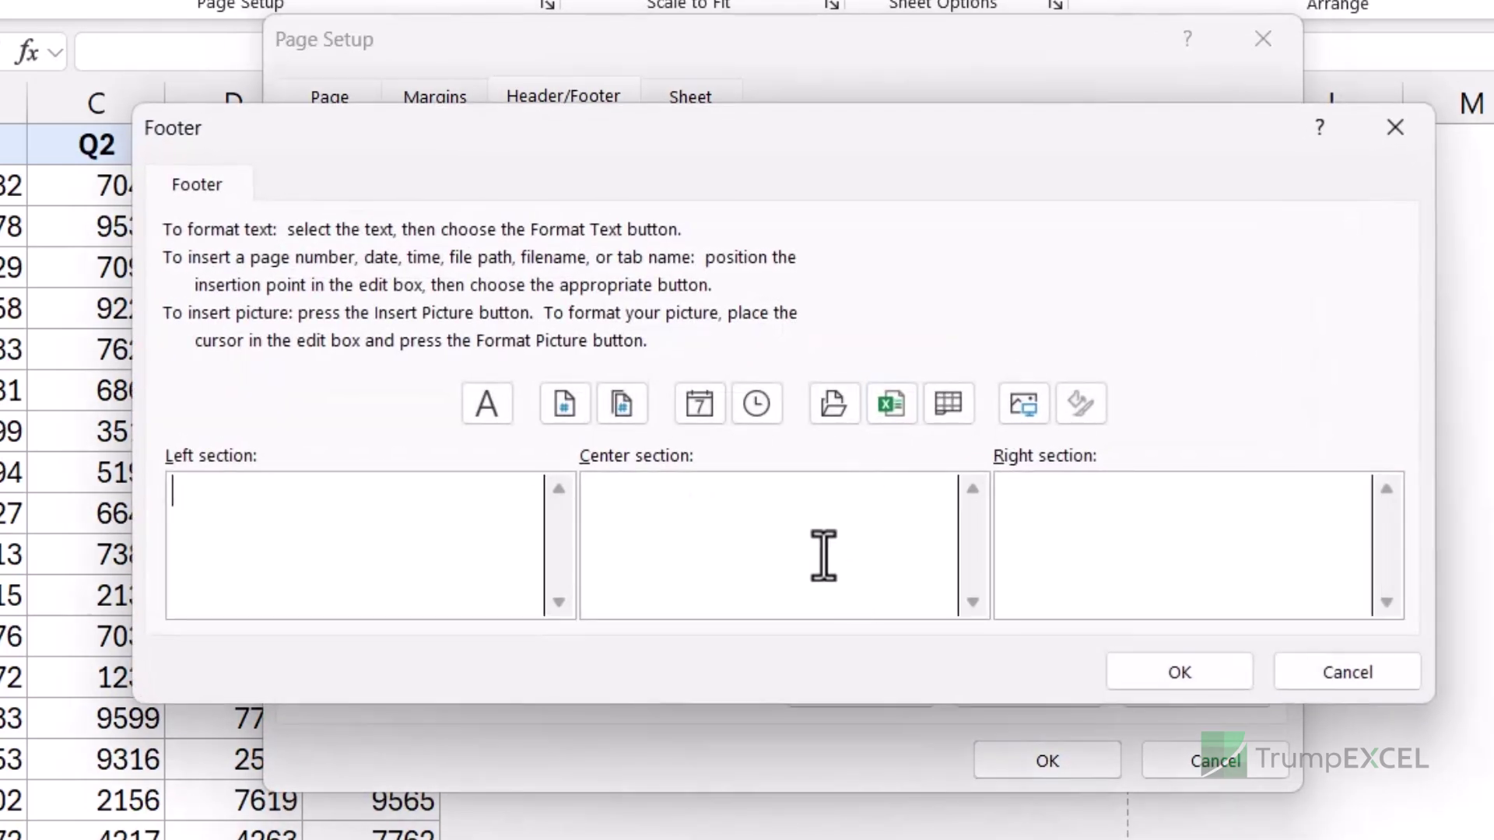
{"action": "key", "text": "ctrl+v"}
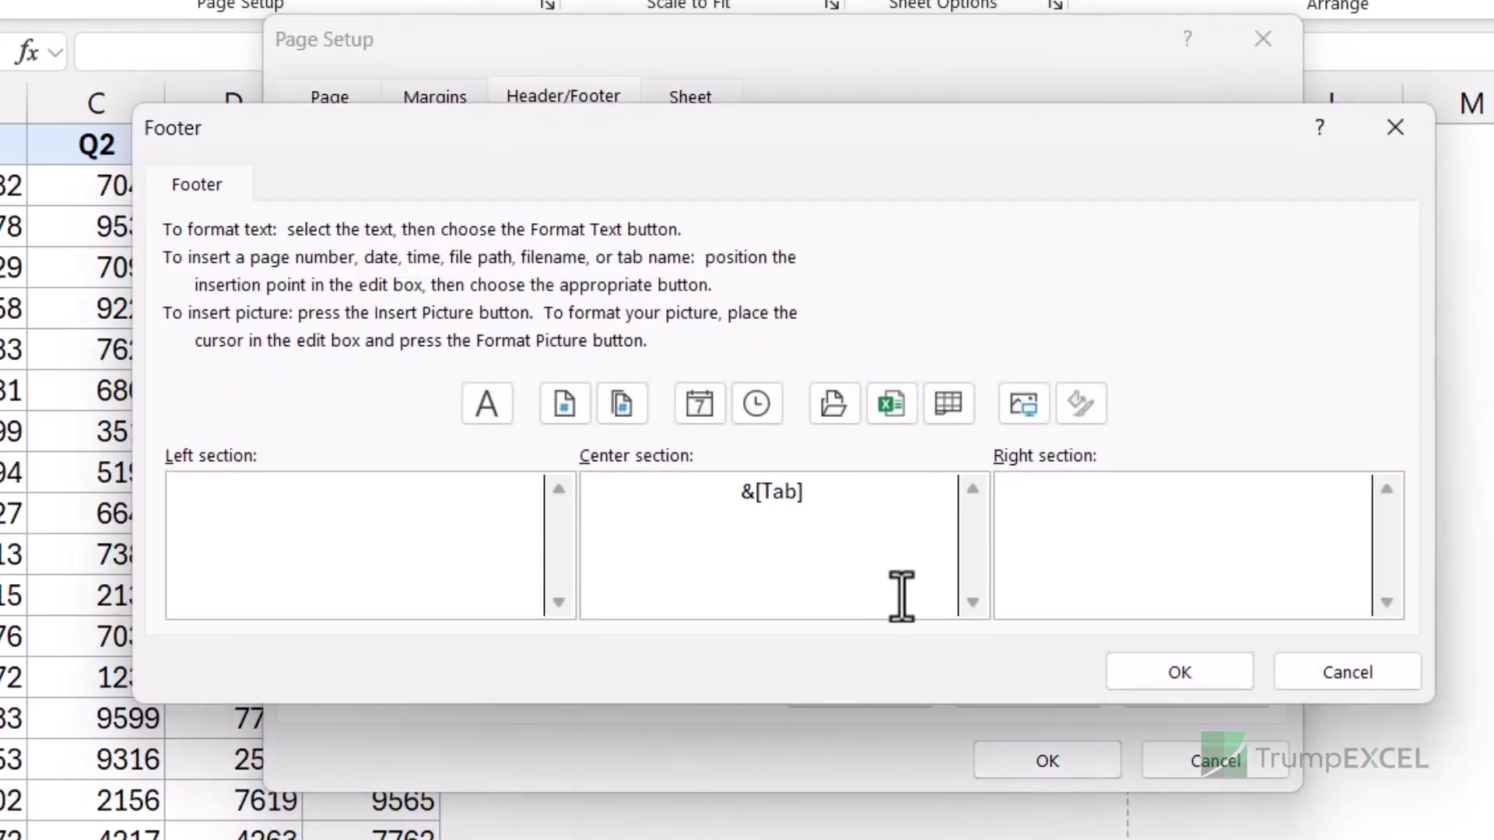
{"action": "left_click", "coordinate": [1175, 670]}
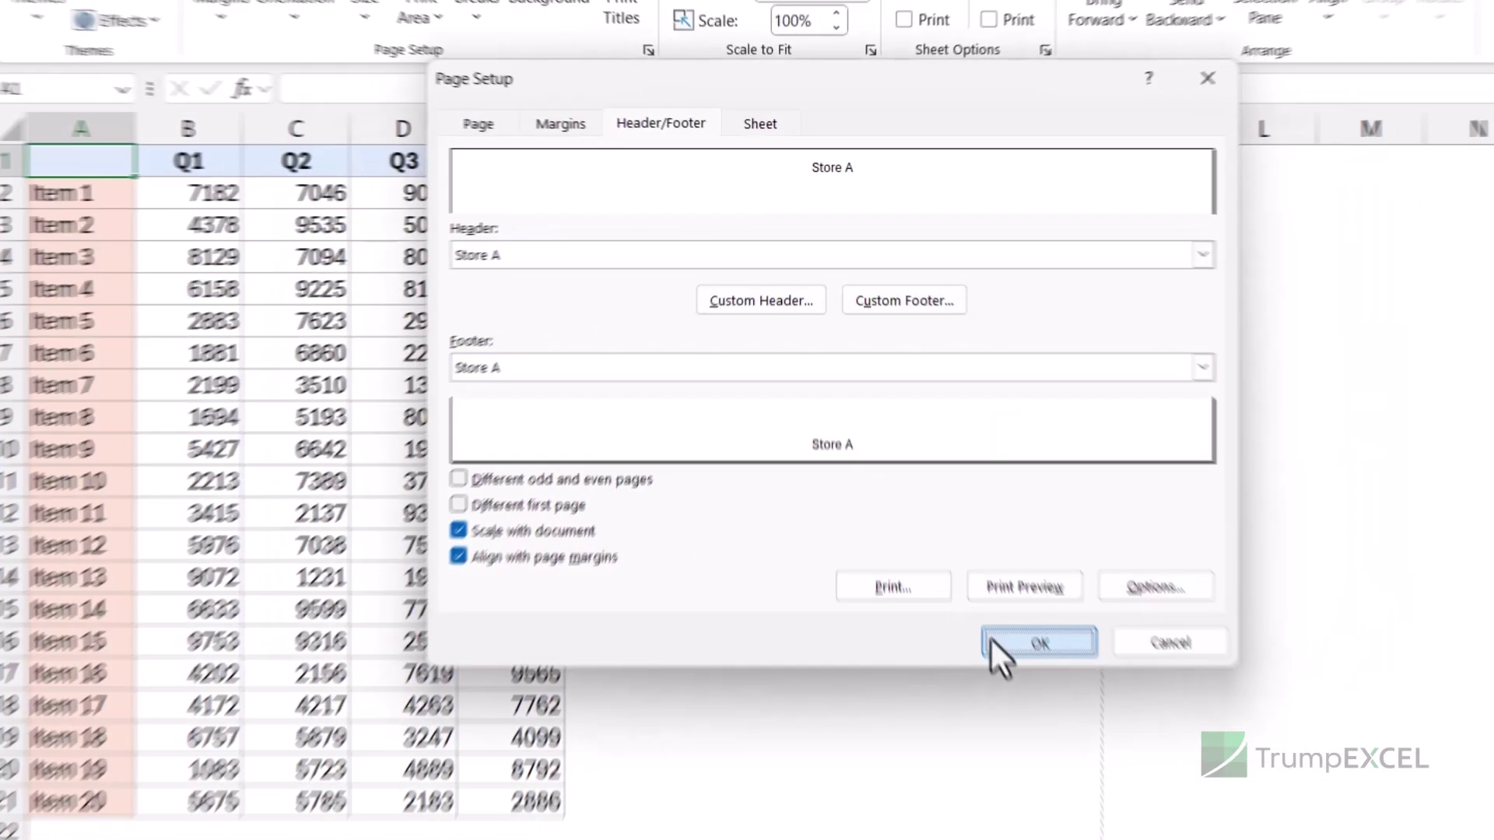
{"action": "left_click", "coordinate": [1039, 760]}
{"action": "key", "text": "ctrl+p"}
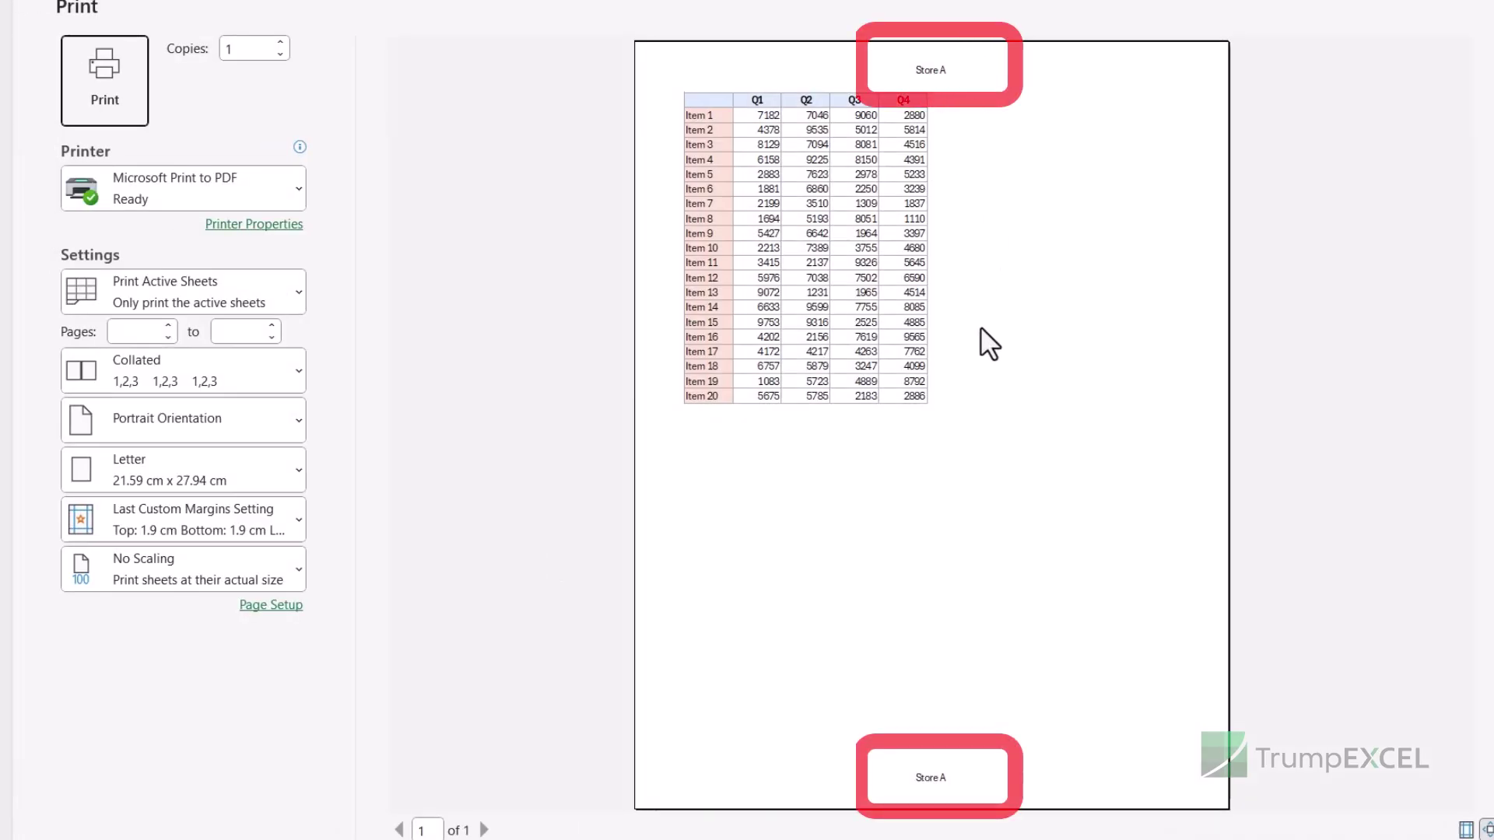
{"action": "key", "text": "Escape"}
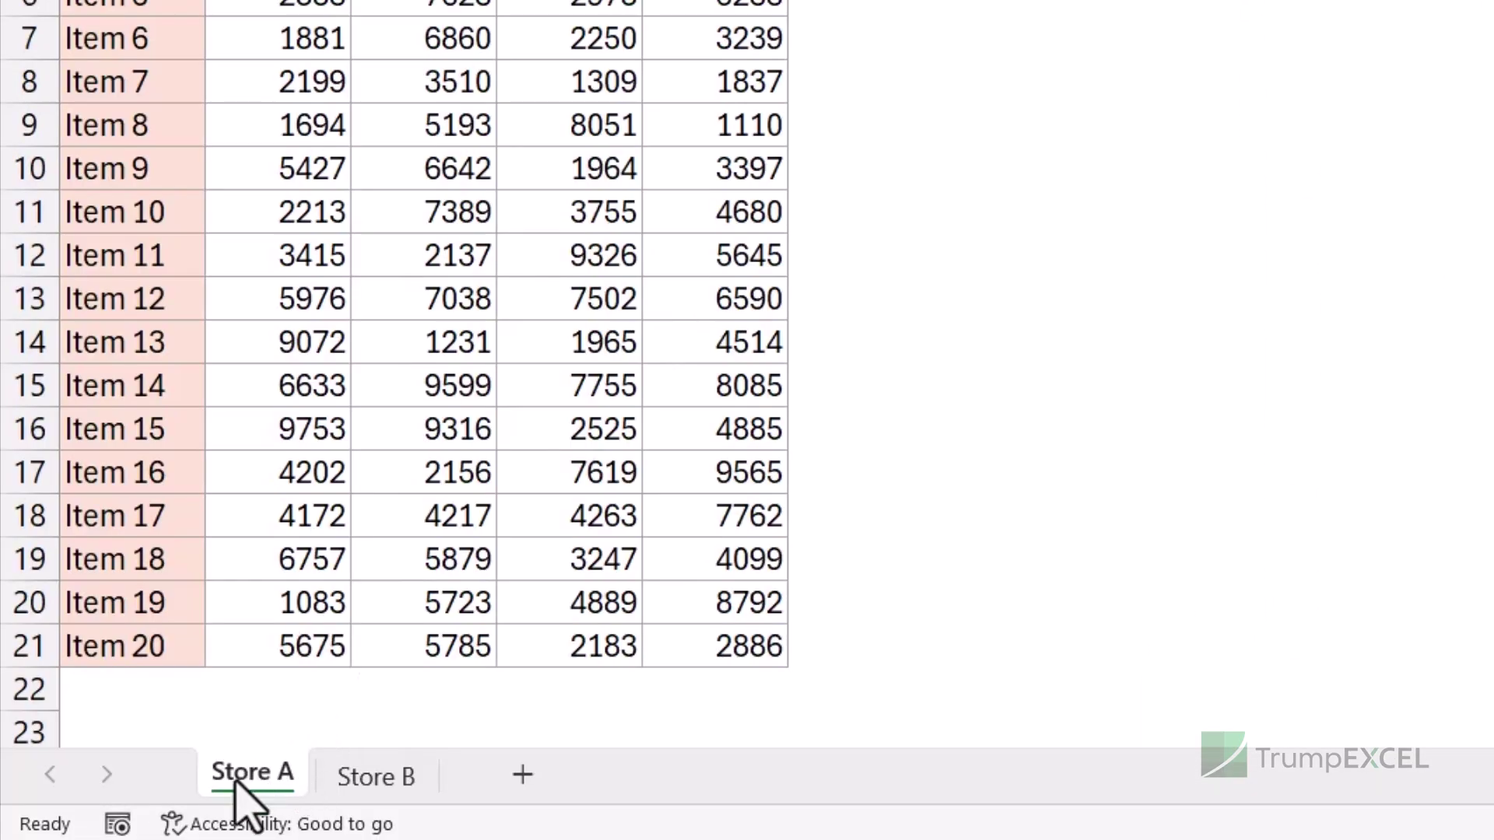
Step: Select Store A and Ctrl-select the Store B tab so both sheets are grouped
{"action": "left_click", "coordinate": [358, 781]}
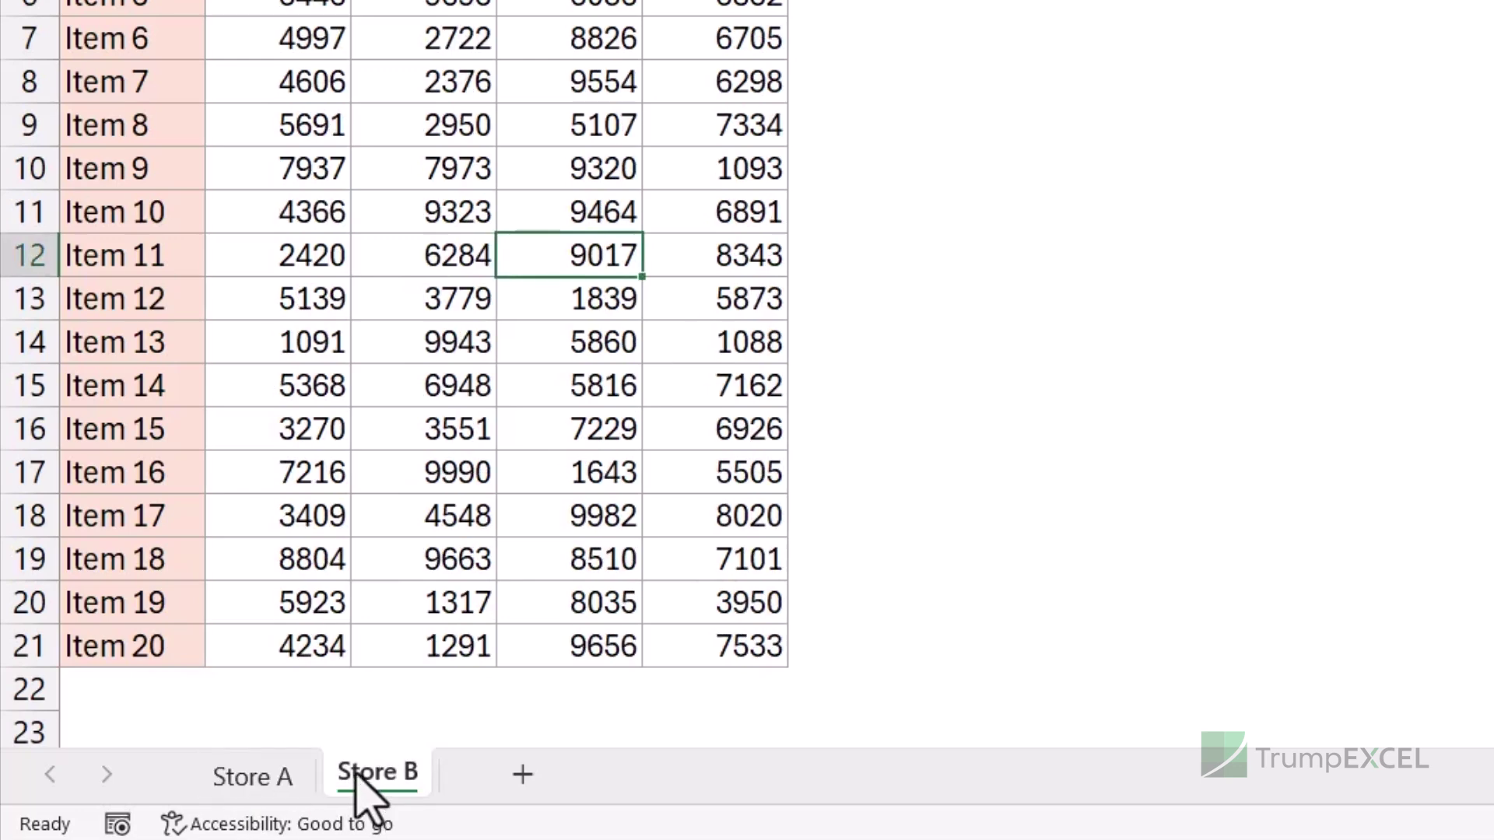
{"action": "left_click", "coordinate": [278, 766]}
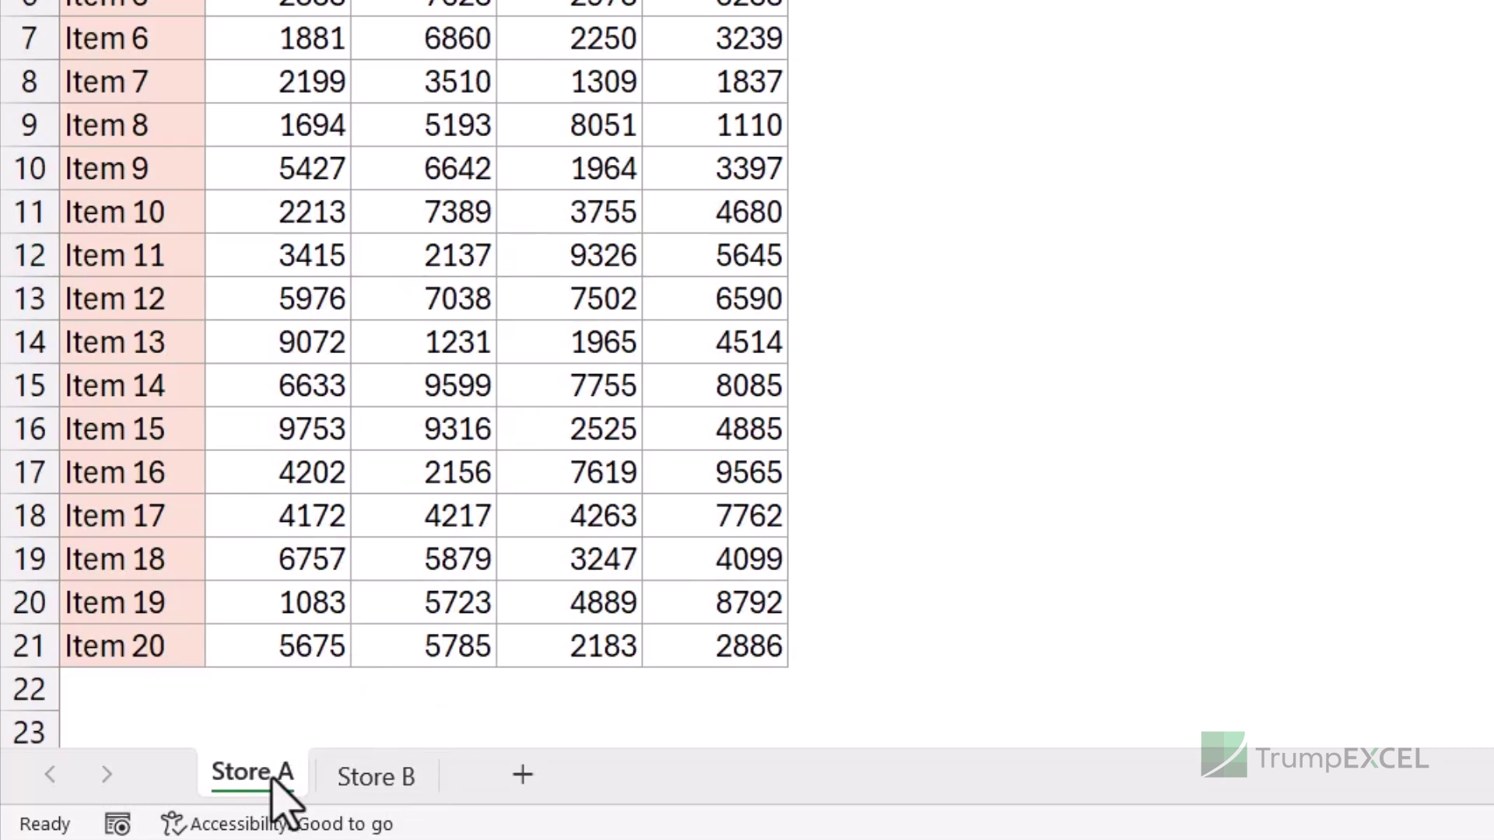
{"action": "left_click", "coordinate": [372, 780], "text": "ctrl"}
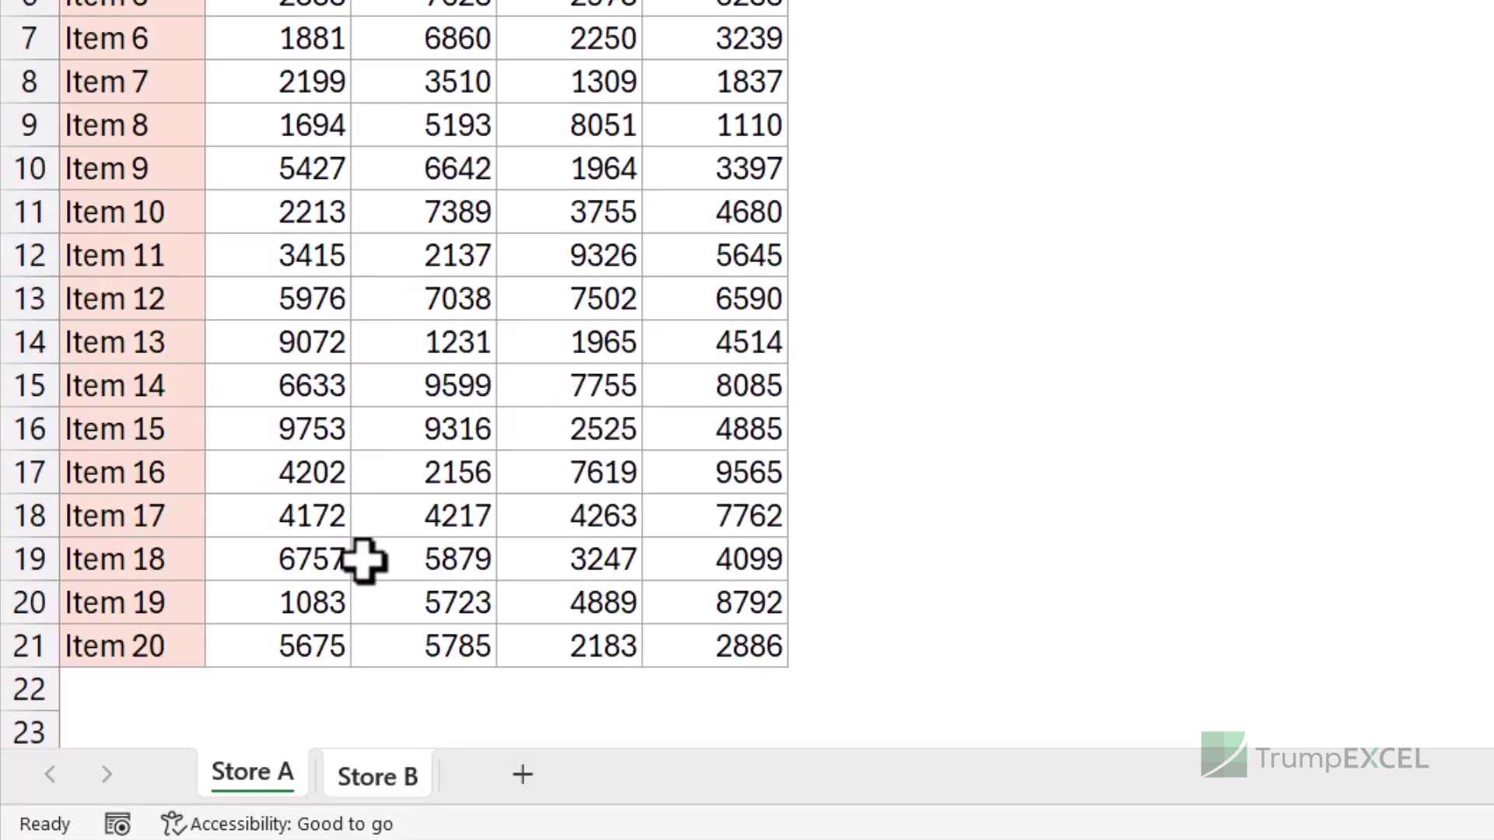
Step: Ungroup the sheets and make Store A the active sheet
{"action": "left_click", "coordinate": [303, 661]}
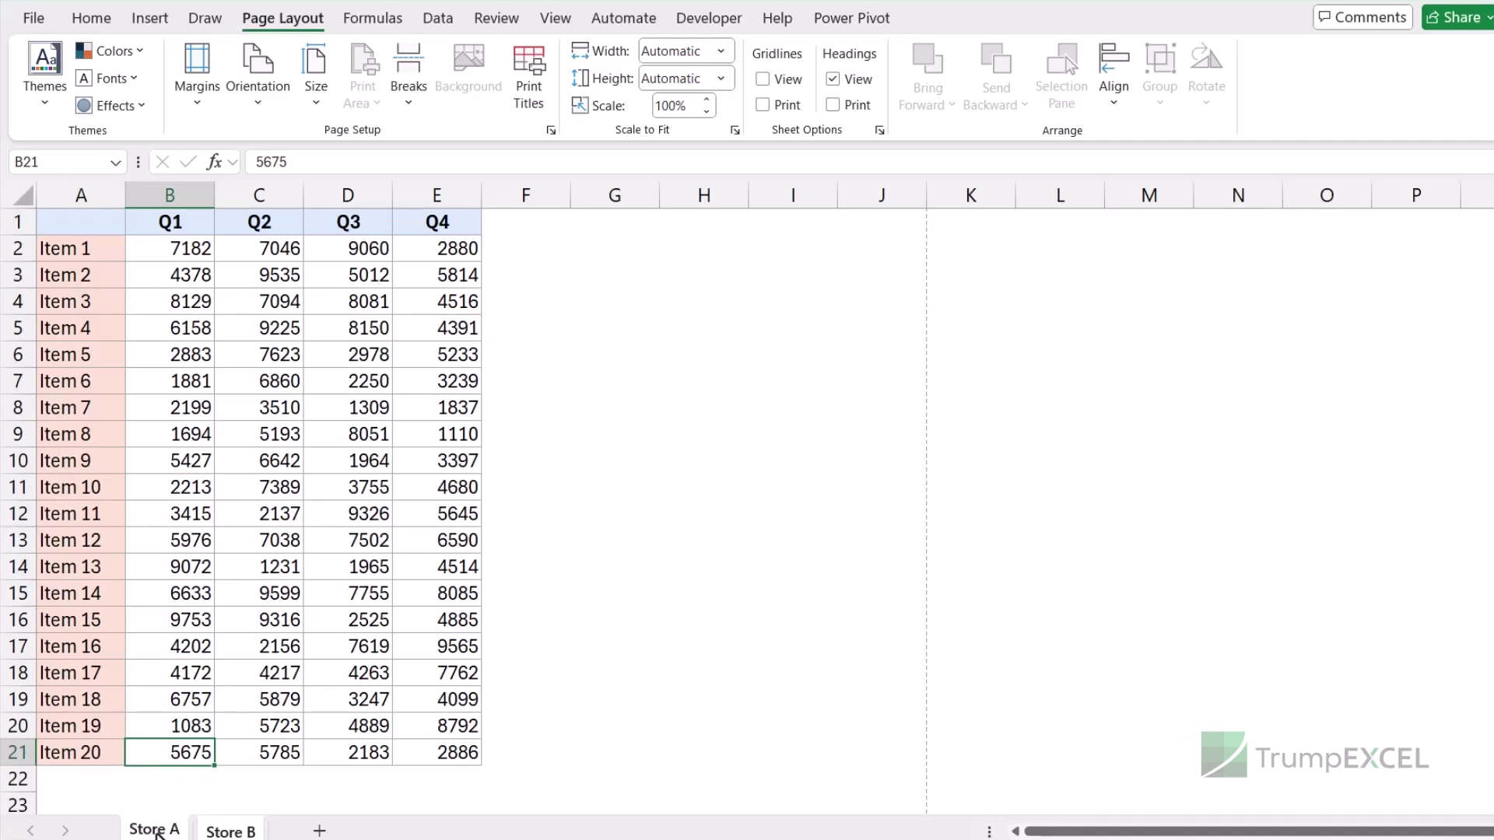
{"action": "left_click", "coordinate": [204, 831]}
{"action": "left_click", "coordinate": [154, 829]}
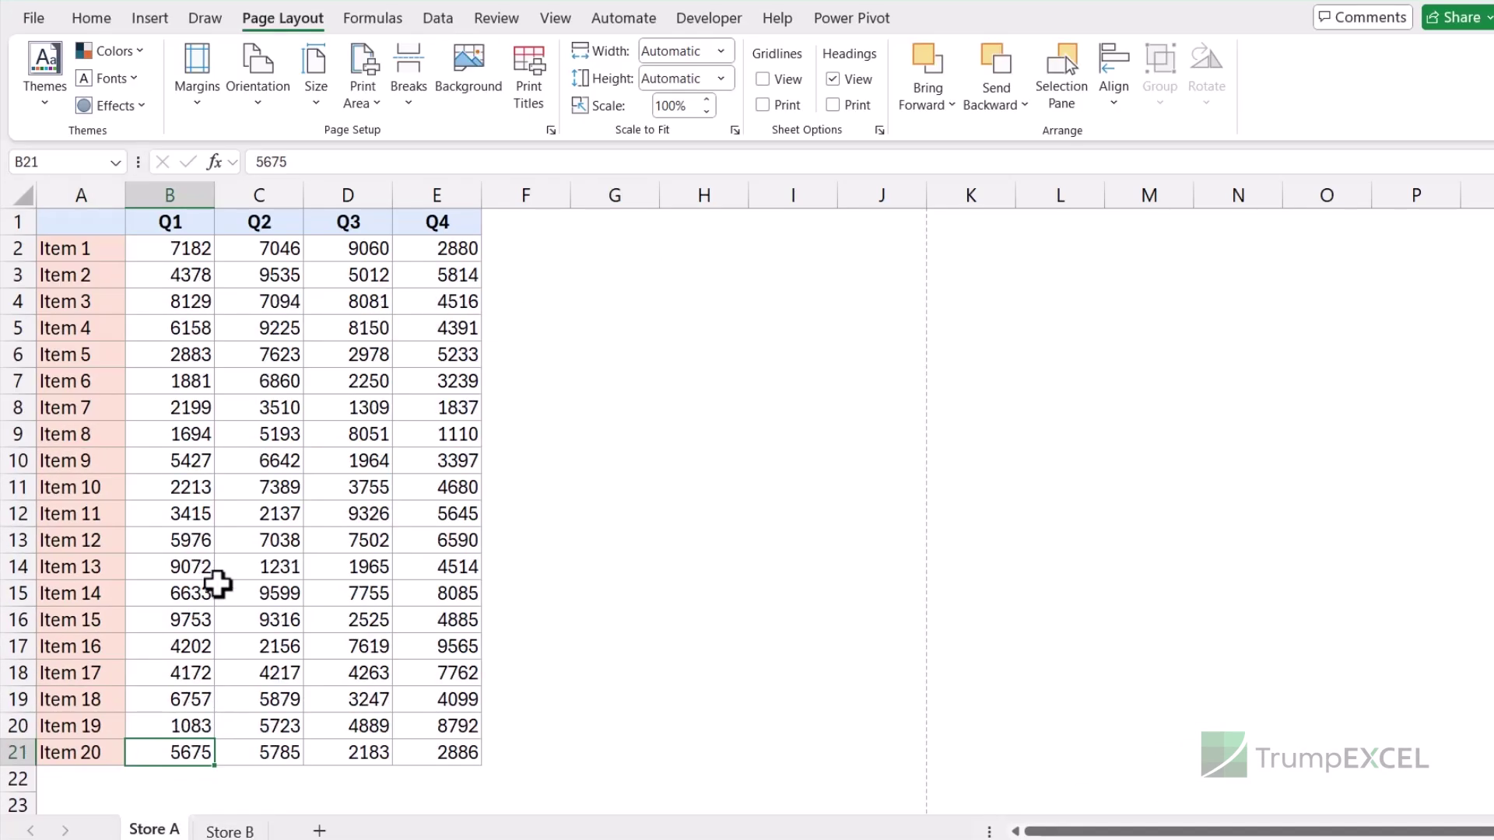
Step: In the Custom Header's center section, add ' - ' and the page number after &[Tab]
{"action": "left_click", "coordinate": [550, 130]}
{"action": "left_click", "coordinate": [561, 191]}
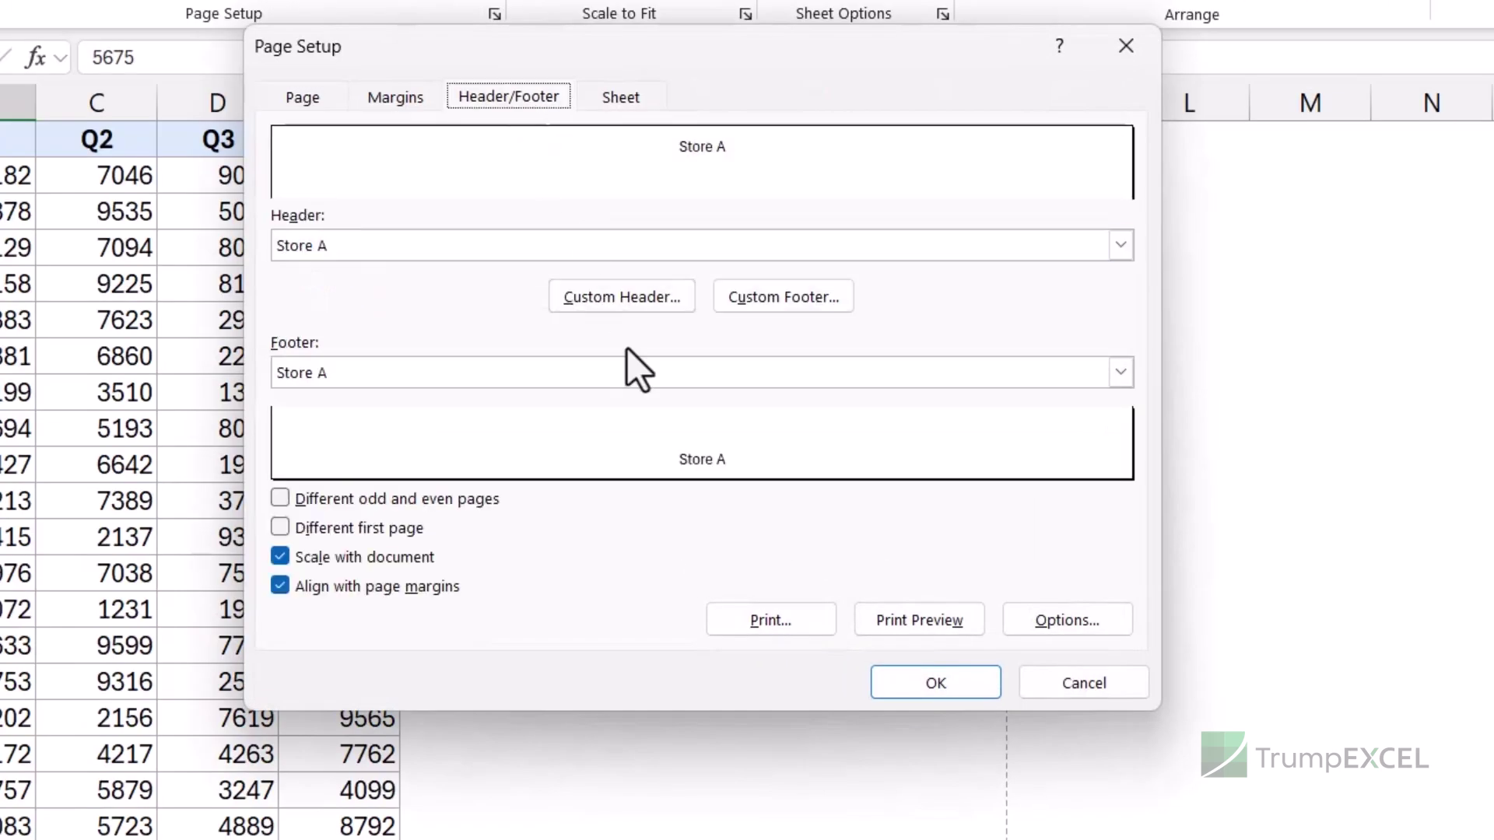
{"action": "left_click", "coordinate": [622, 297]}
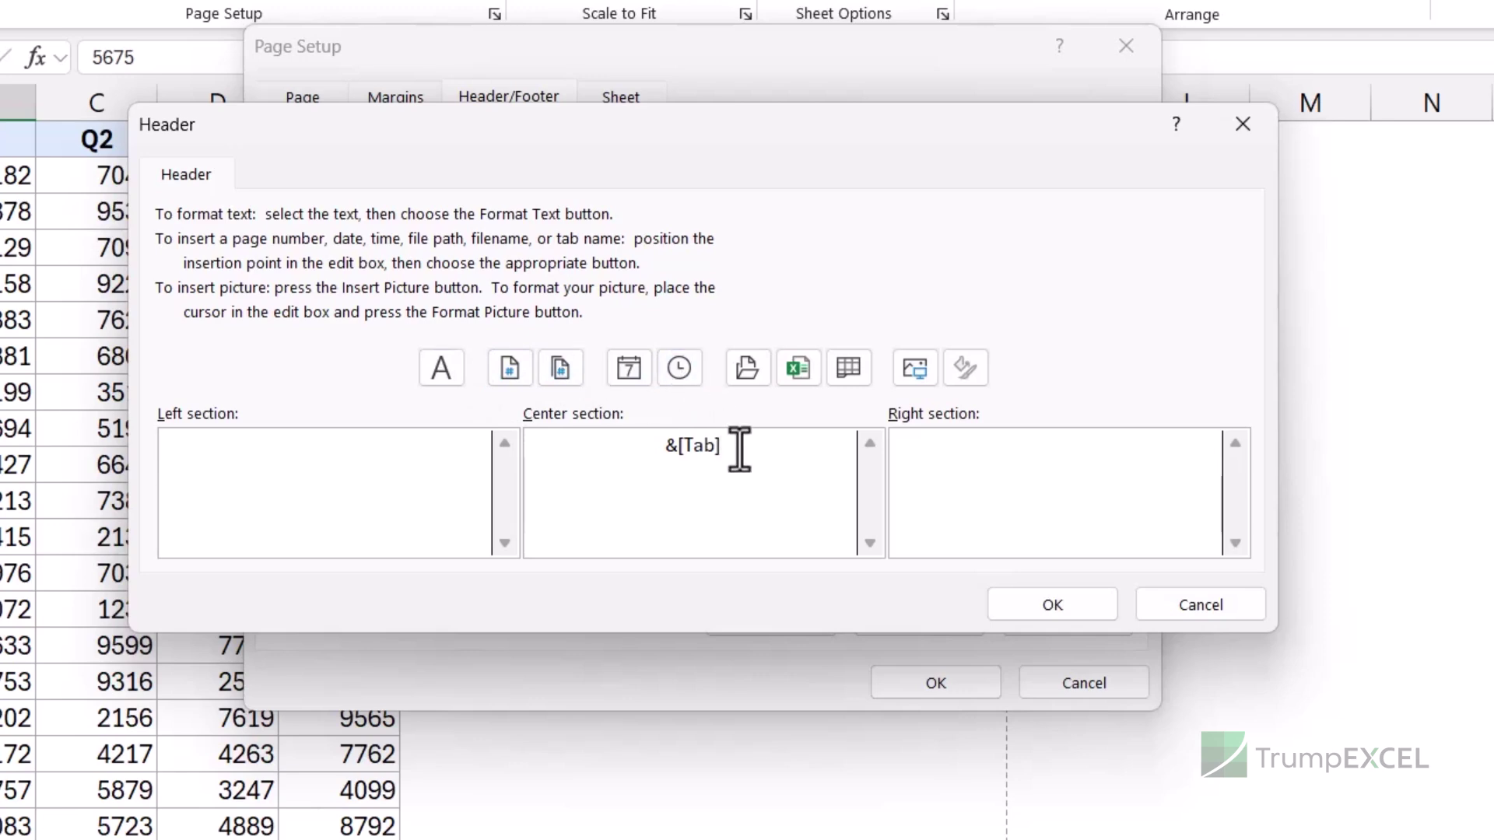
{"action": "type", "text": "-"}
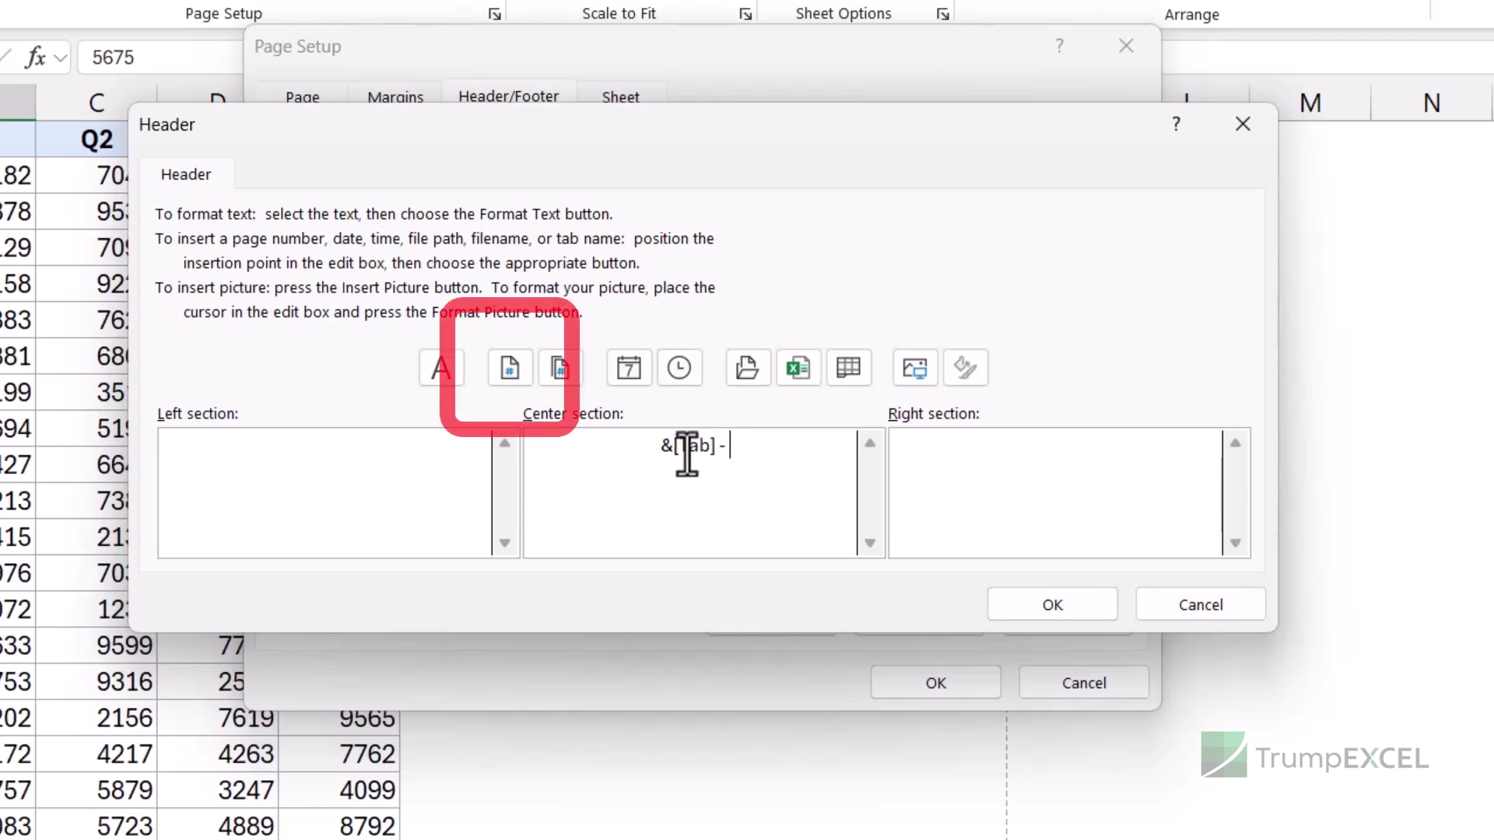
{"action": "left_click", "coordinate": [507, 370]}
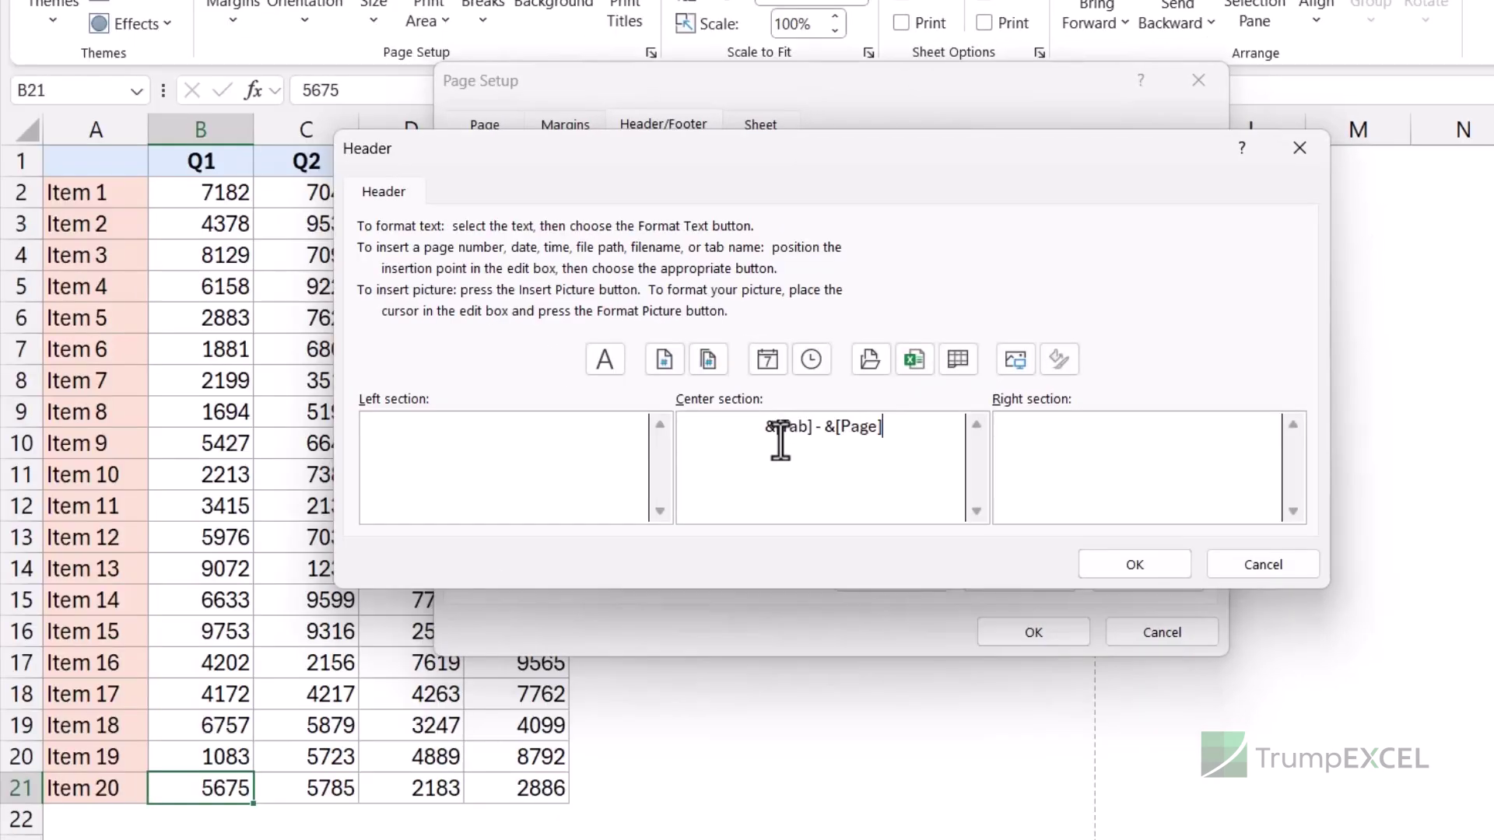
{"action": "left_click", "coordinate": [1128, 565]}
Step: Apply the page setup, confirm the preview shows 'Store A - 1', then reopen Page Setup
{"action": "left_click", "coordinate": [1043, 634]}
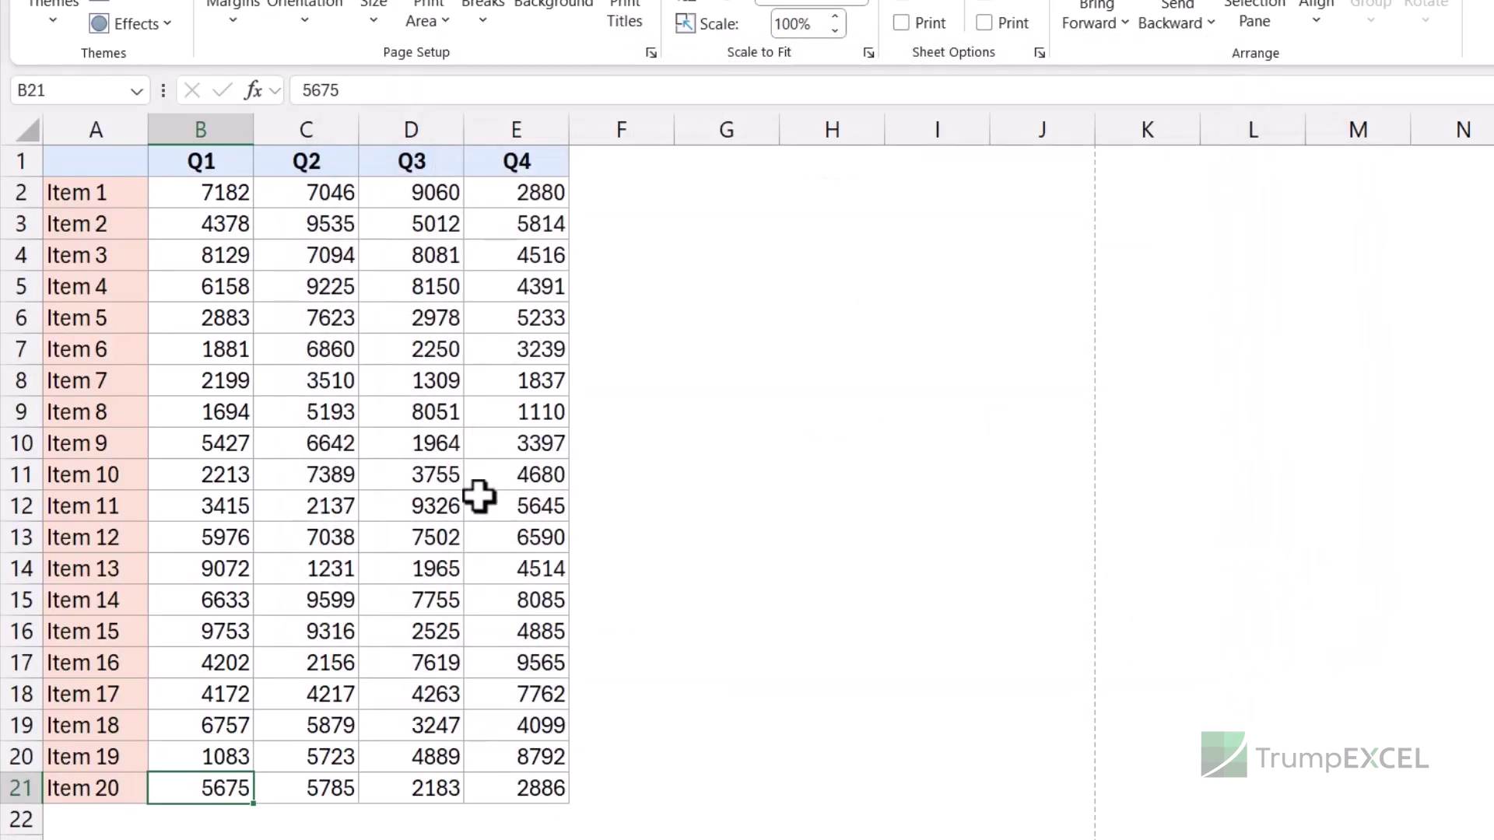
{"action": "key", "text": "ctrl+p"}
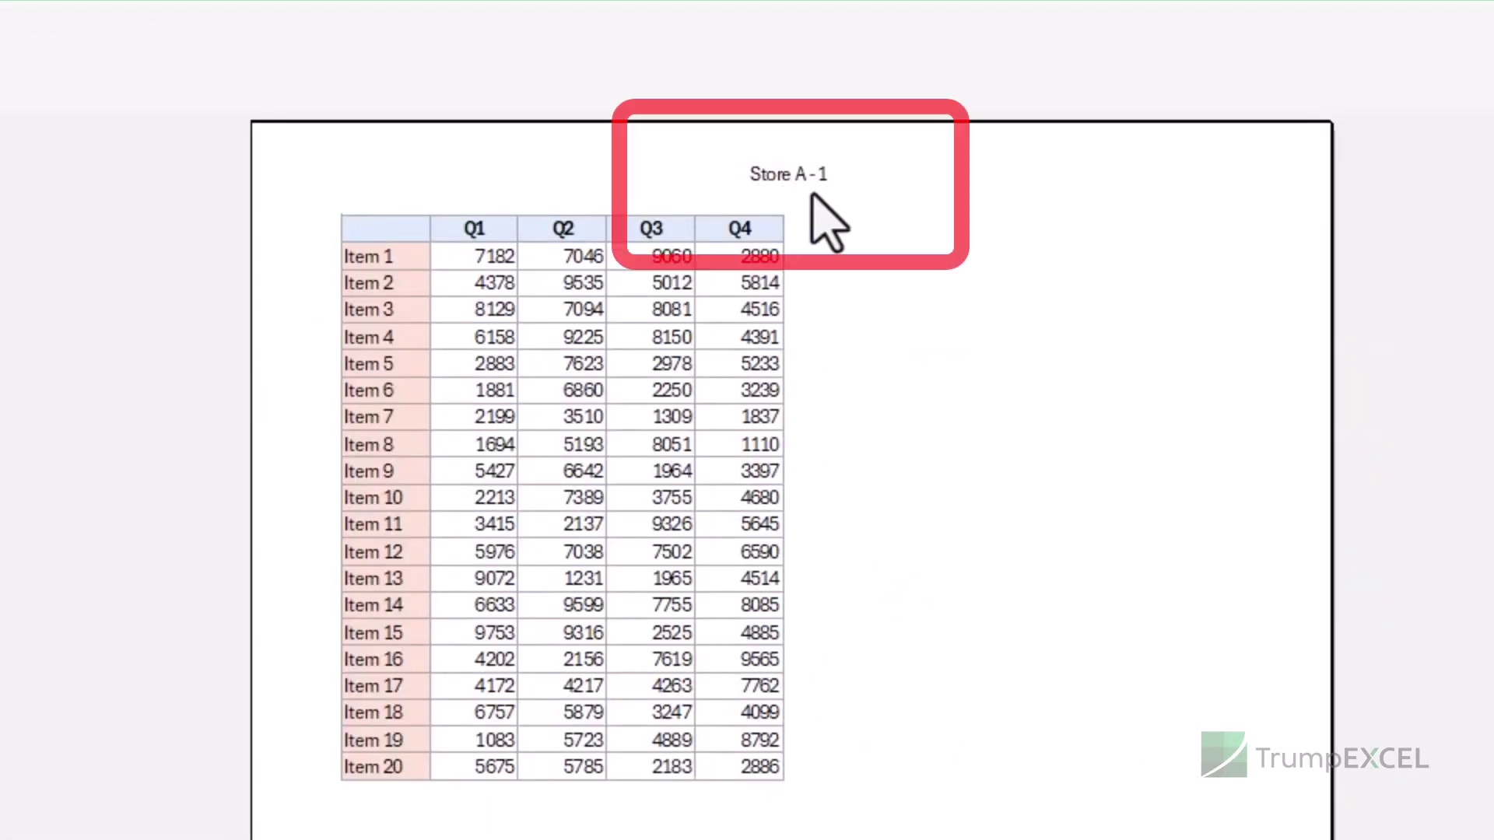
{"action": "key", "text": "Escape"}
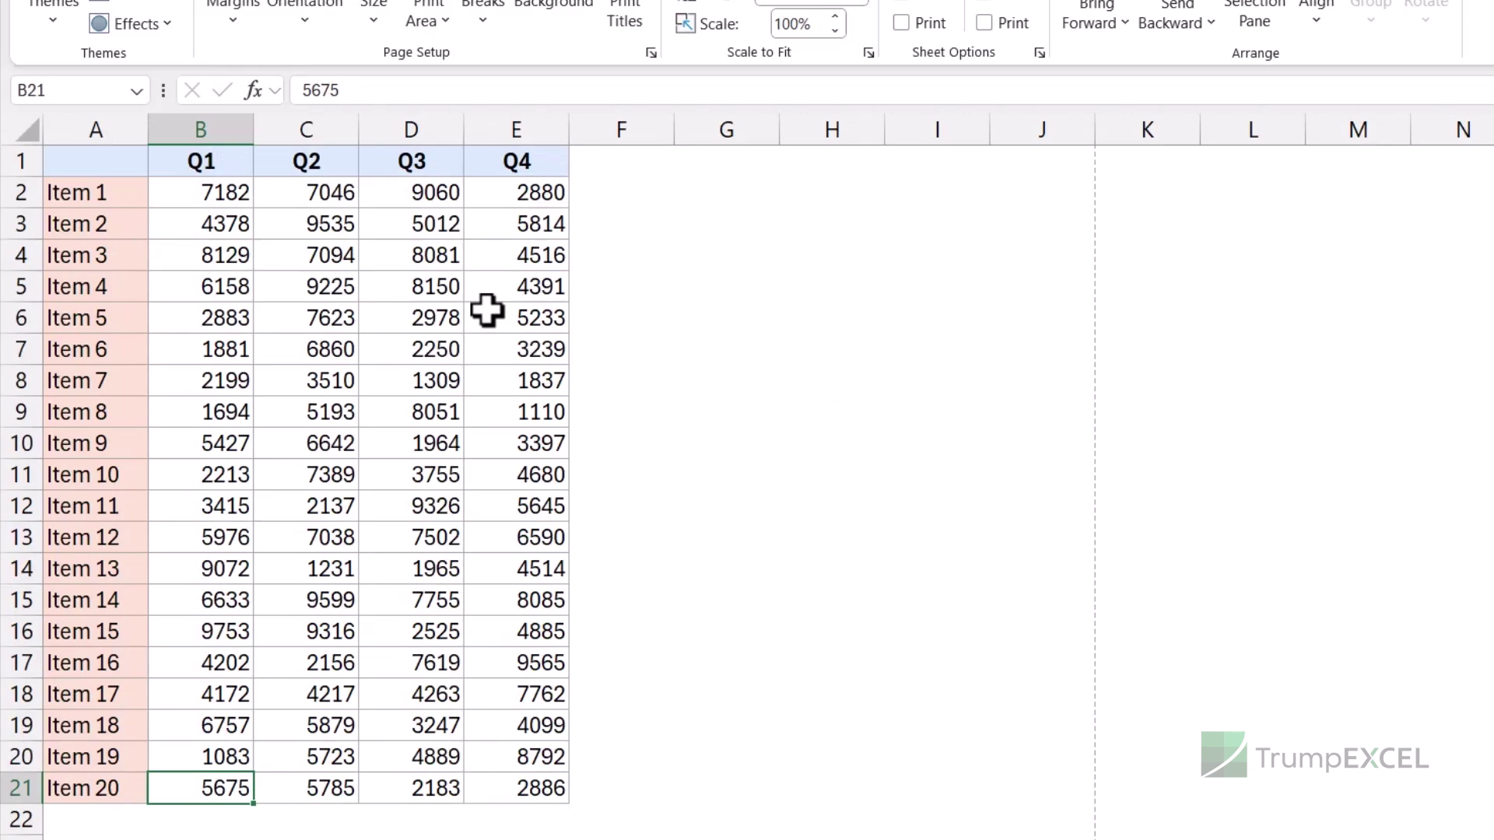
{"action": "left_click", "coordinate": [651, 50]}
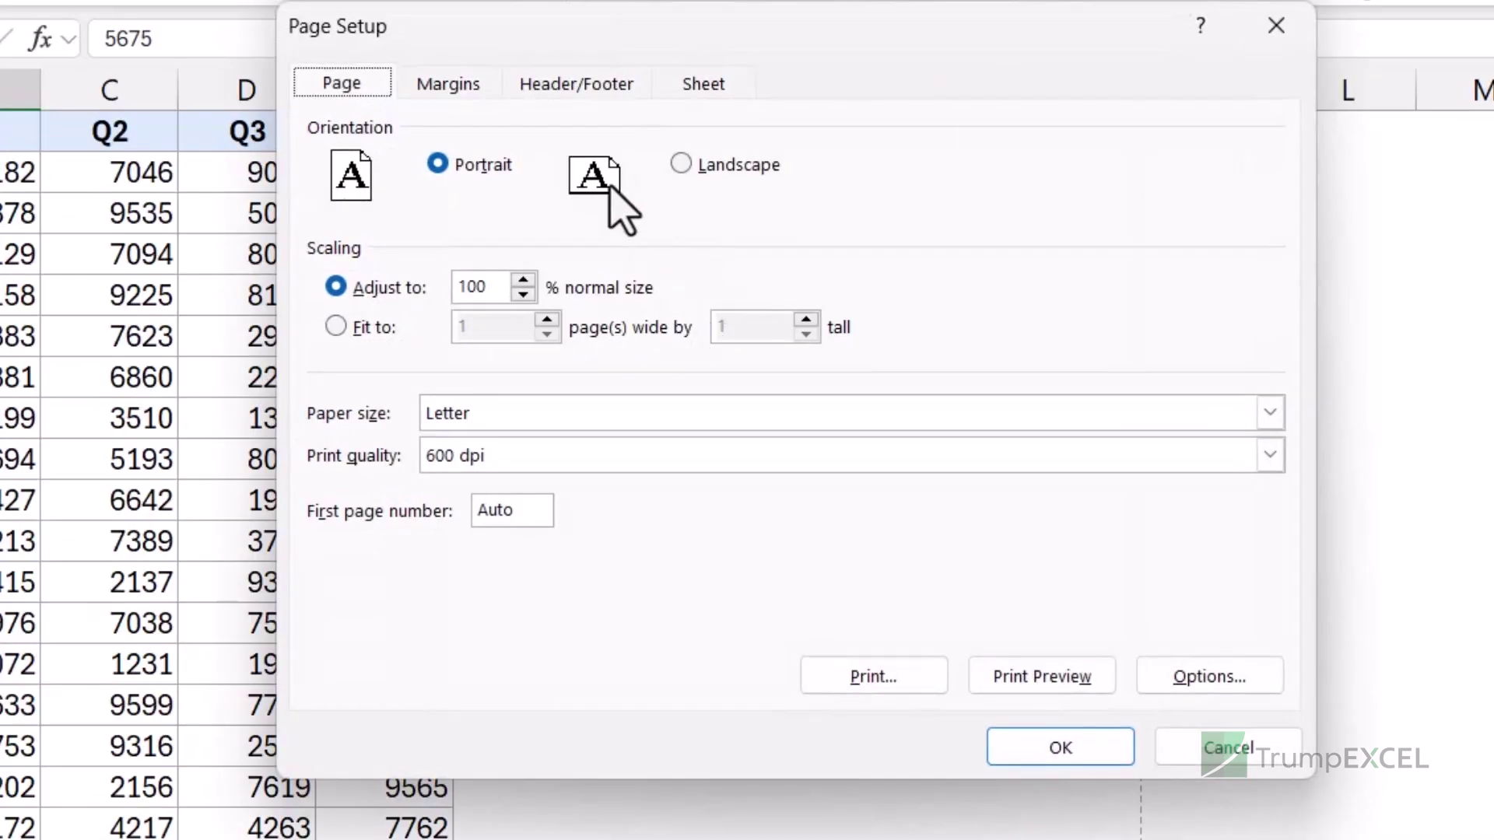
Step: Append 'of' and the total page count to the header so it prints 'Store A - 1 of 1'
{"action": "left_click", "coordinate": [572, 91]}
{"action": "left_click", "coordinate": [700, 309]}
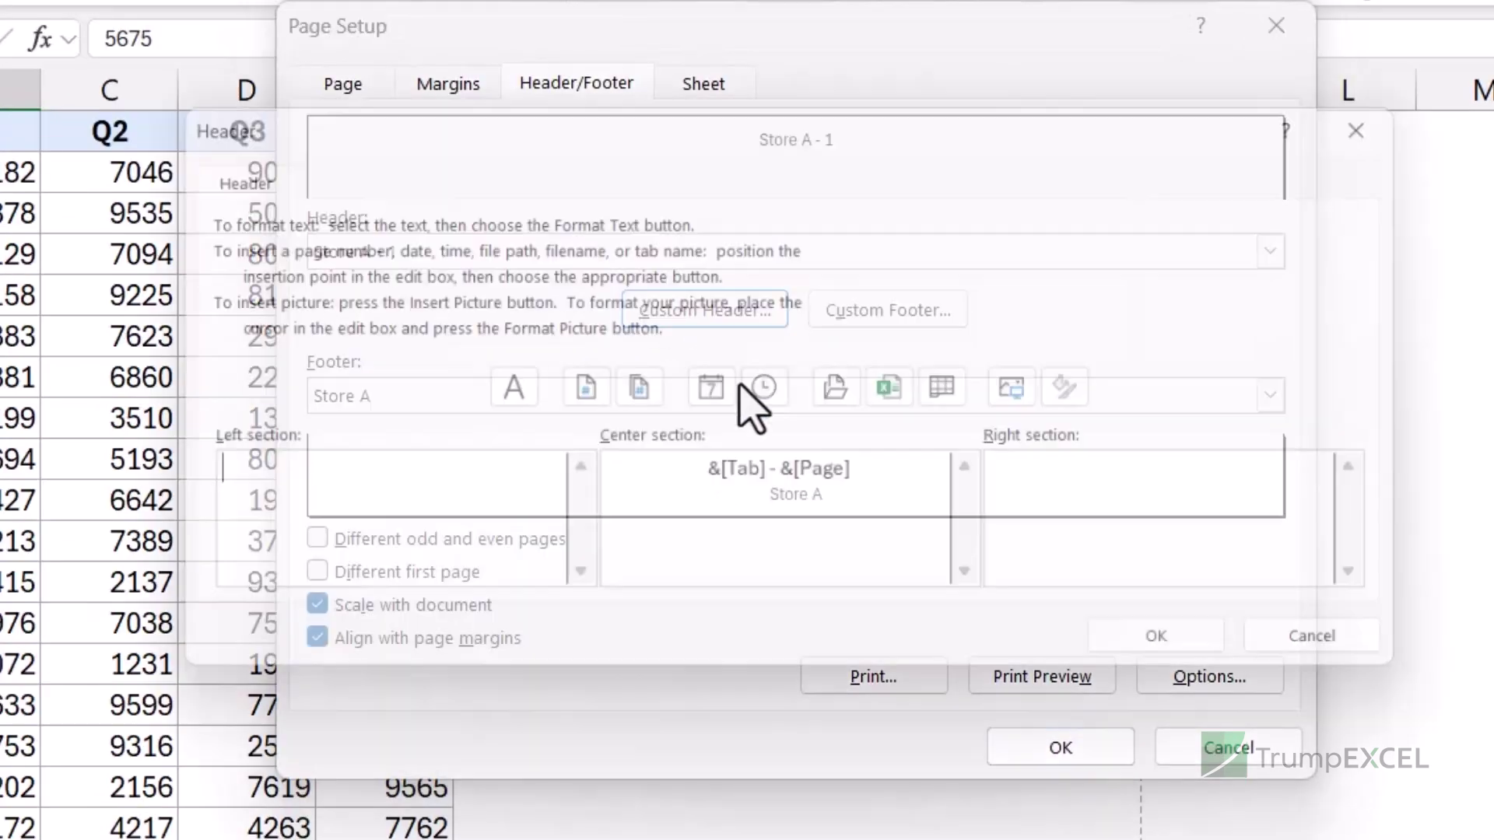
{"action": "type", "text": "of &[Pages"}
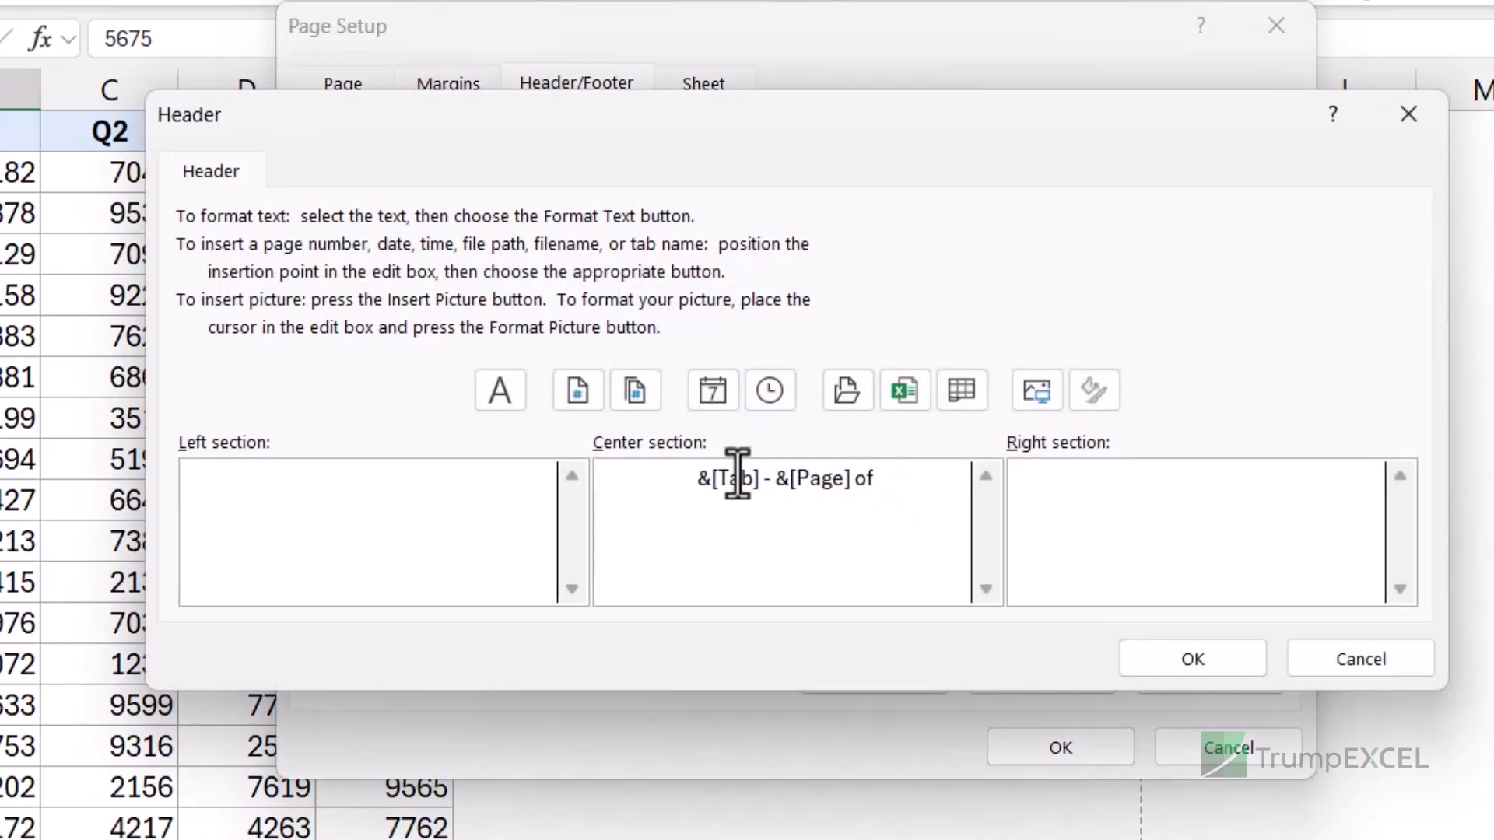
{"action": "left_click", "coordinate": [635, 393]}
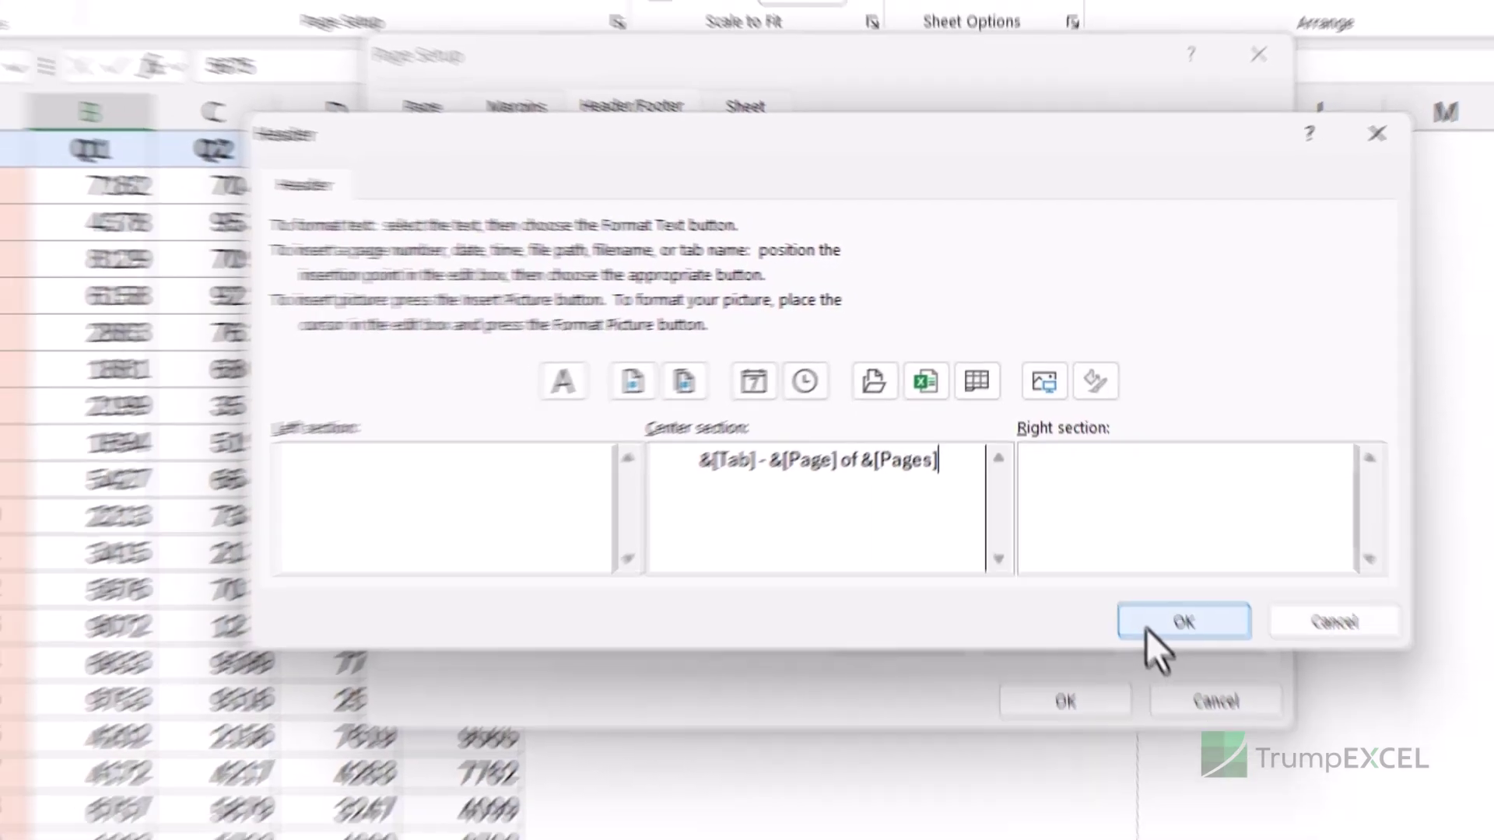
{"action": "left_click", "coordinate": [1144, 640]}
{"action": "left_click", "coordinate": [1075, 708]}
{"action": "left_click", "coordinate": [329, 546]}
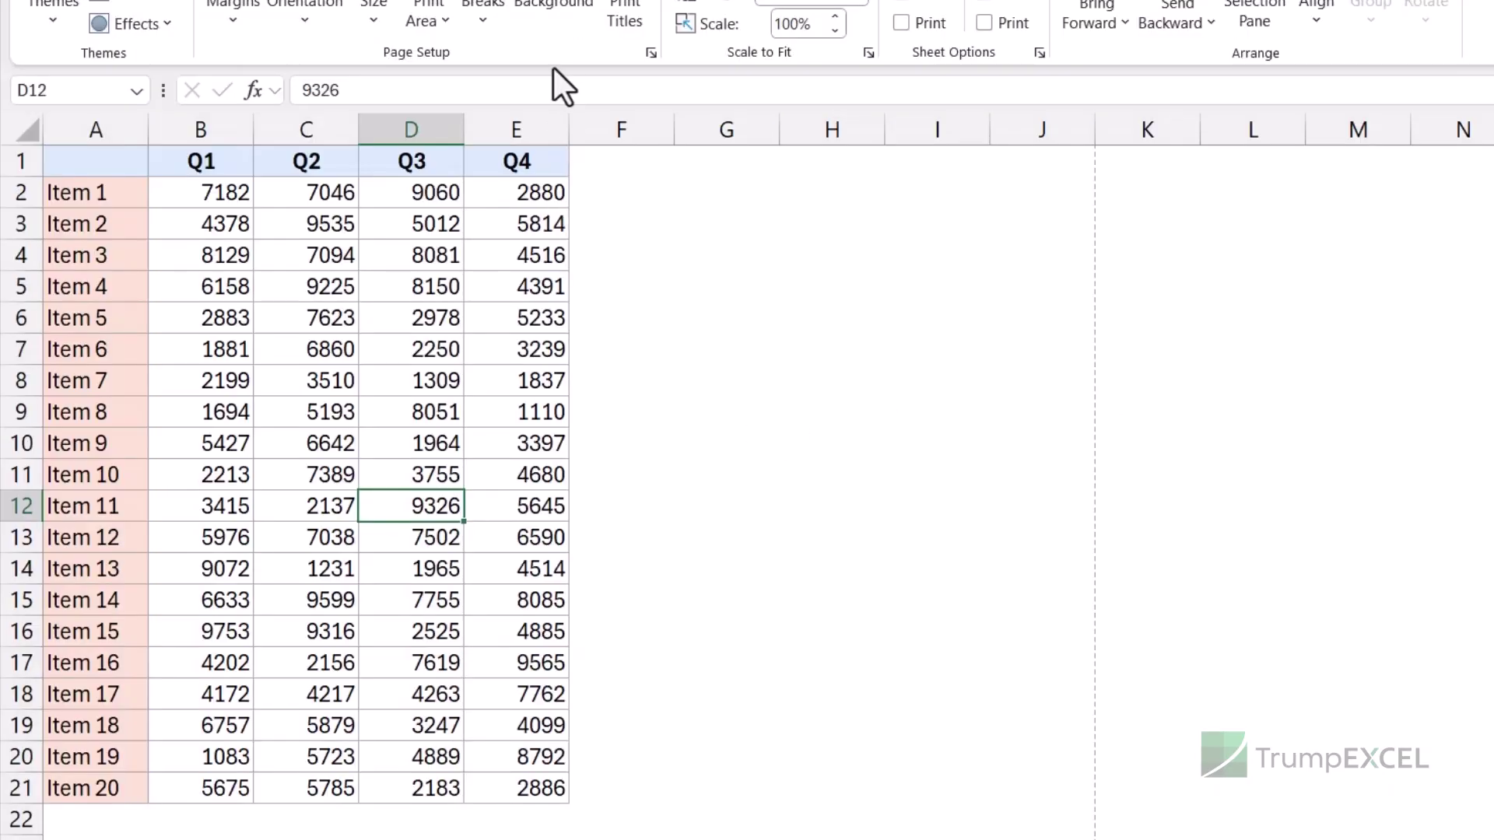
Step: Reopen the Custom Header editor and select just &[Tab] in '&[Tab] - &[Page] of &[Pages]'
{"action": "left_click", "coordinate": [651, 53]}
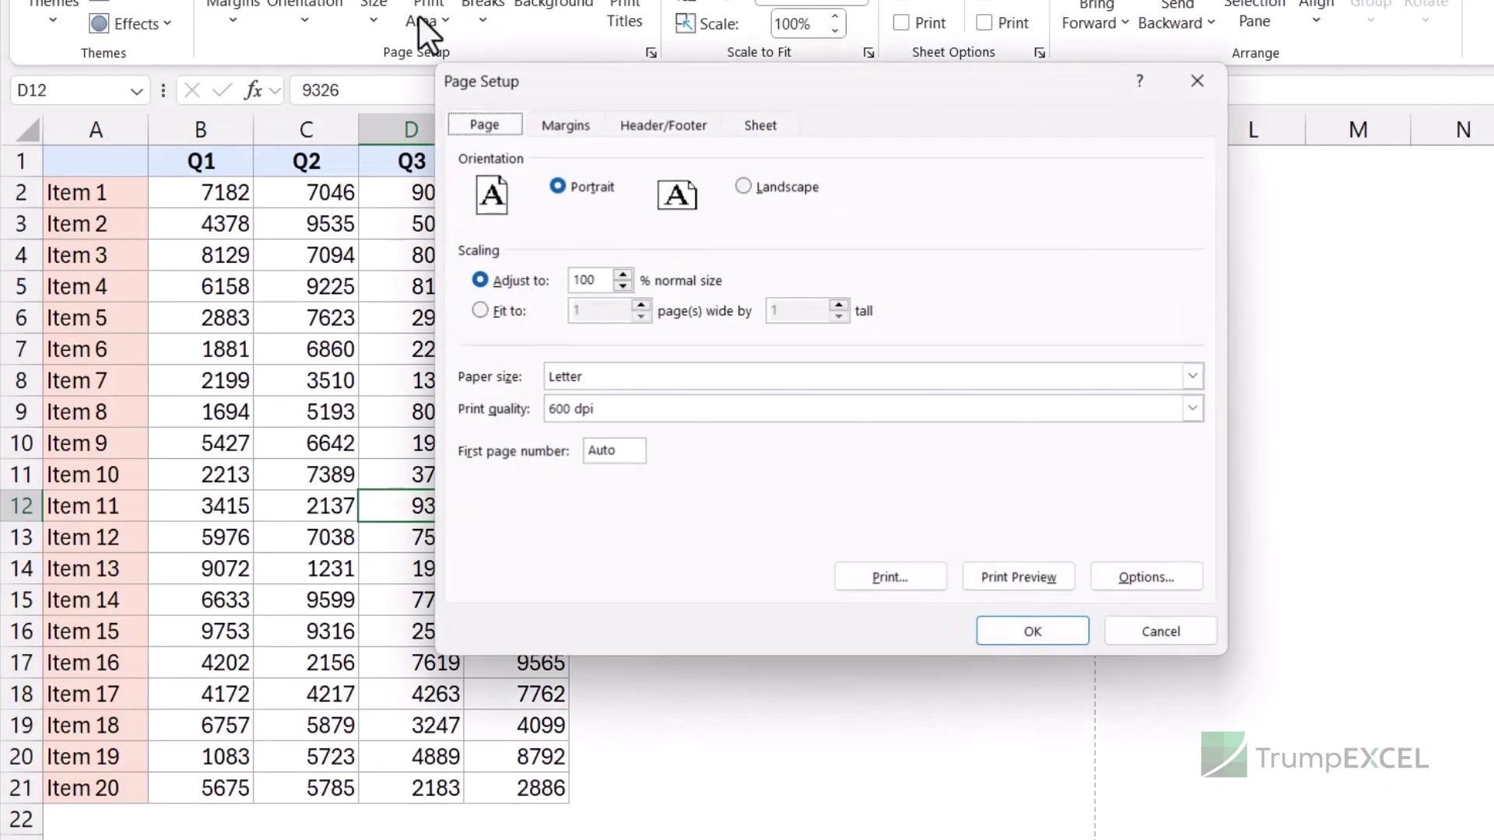
{"action": "left_click", "coordinate": [655, 125]}
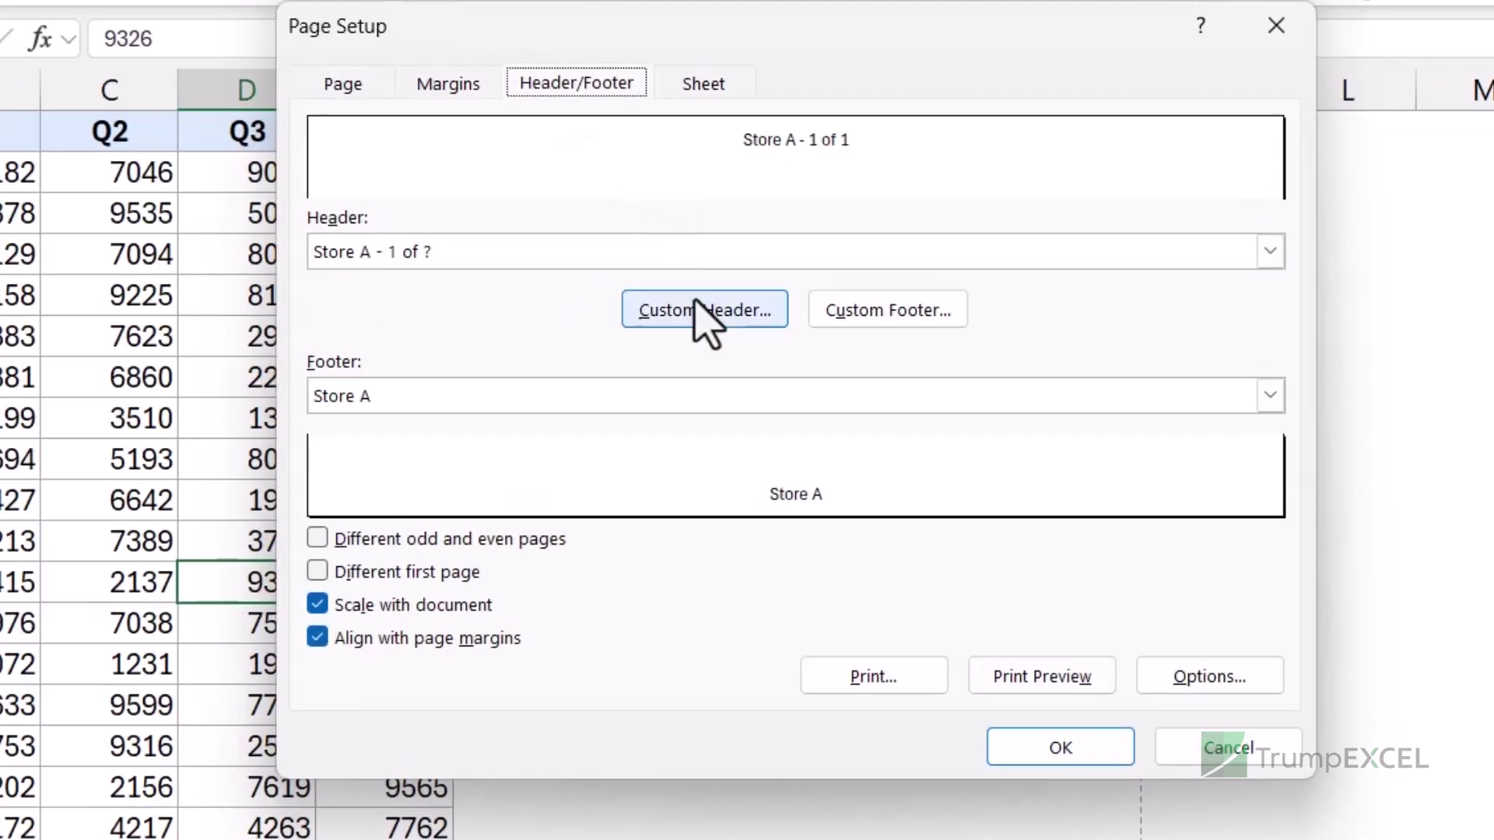
{"action": "left_click", "coordinate": [750, 304]}
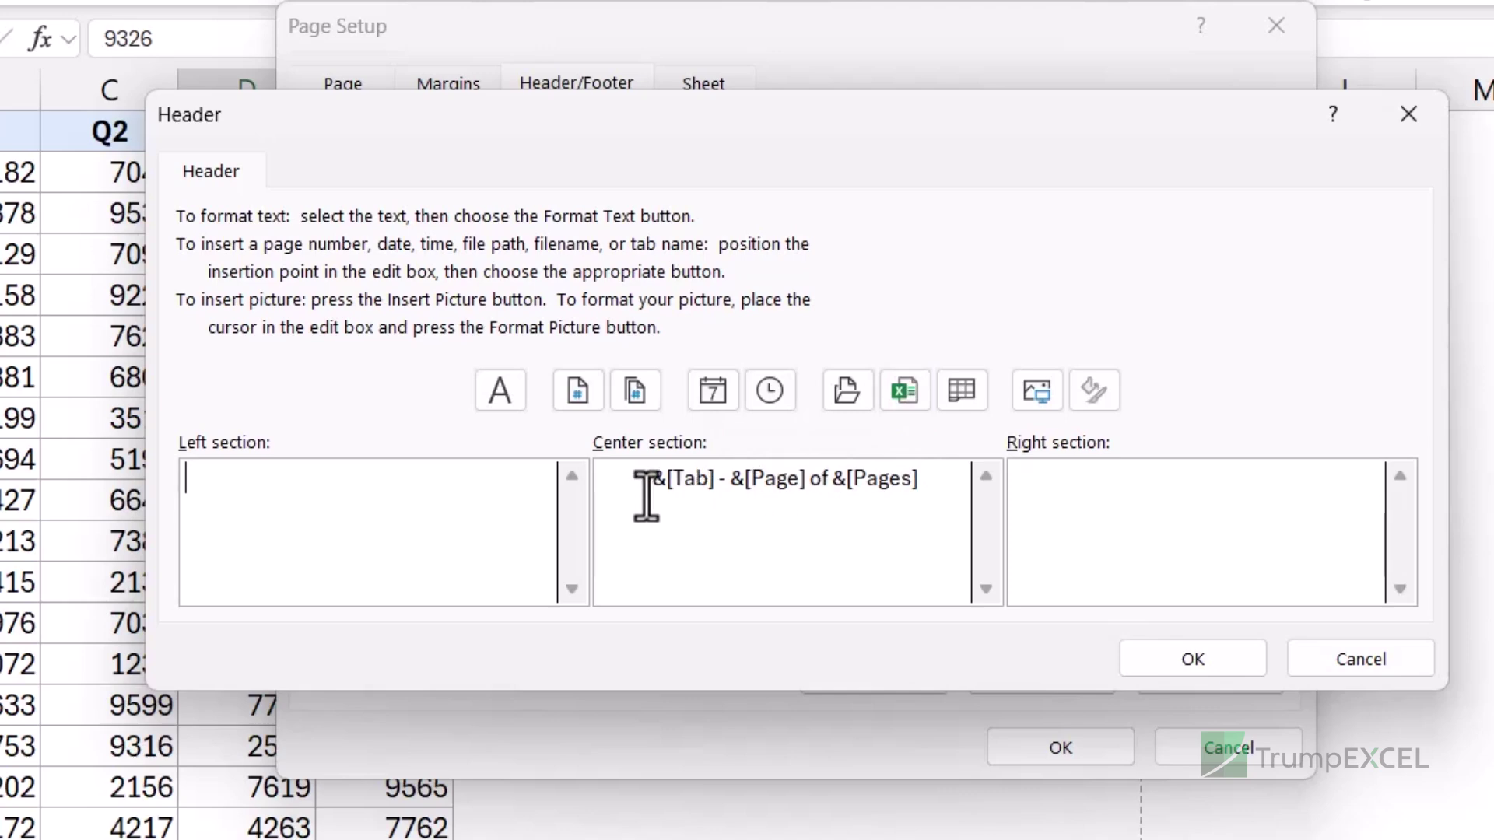
{"action": "left_click_drag", "start_coordinate": [644, 477], "coordinate": [714, 482]}
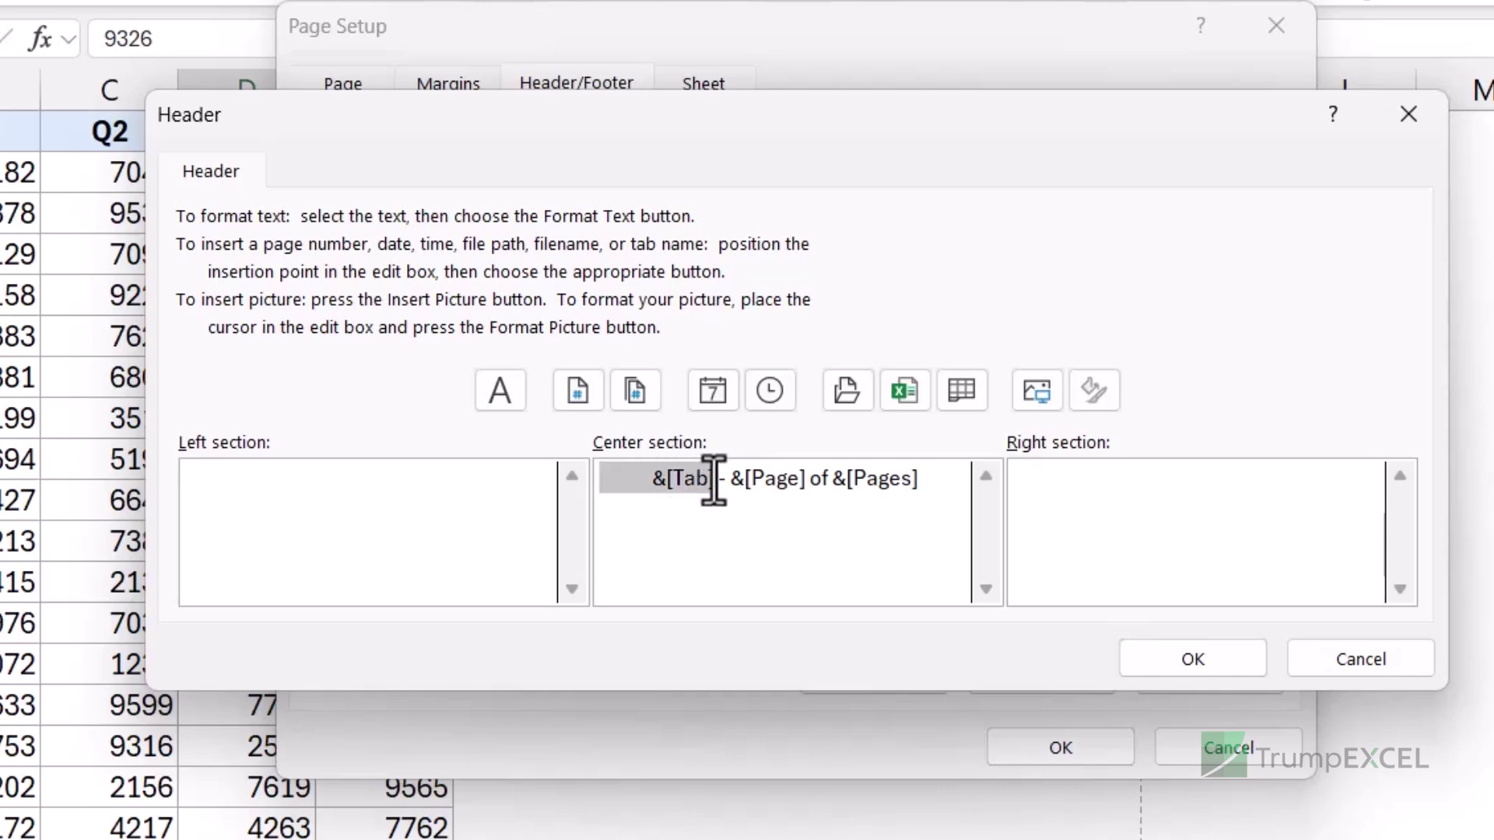
{"action": "left_click_drag", "start_coordinate": [714, 482], "coordinate": [943, 477]}
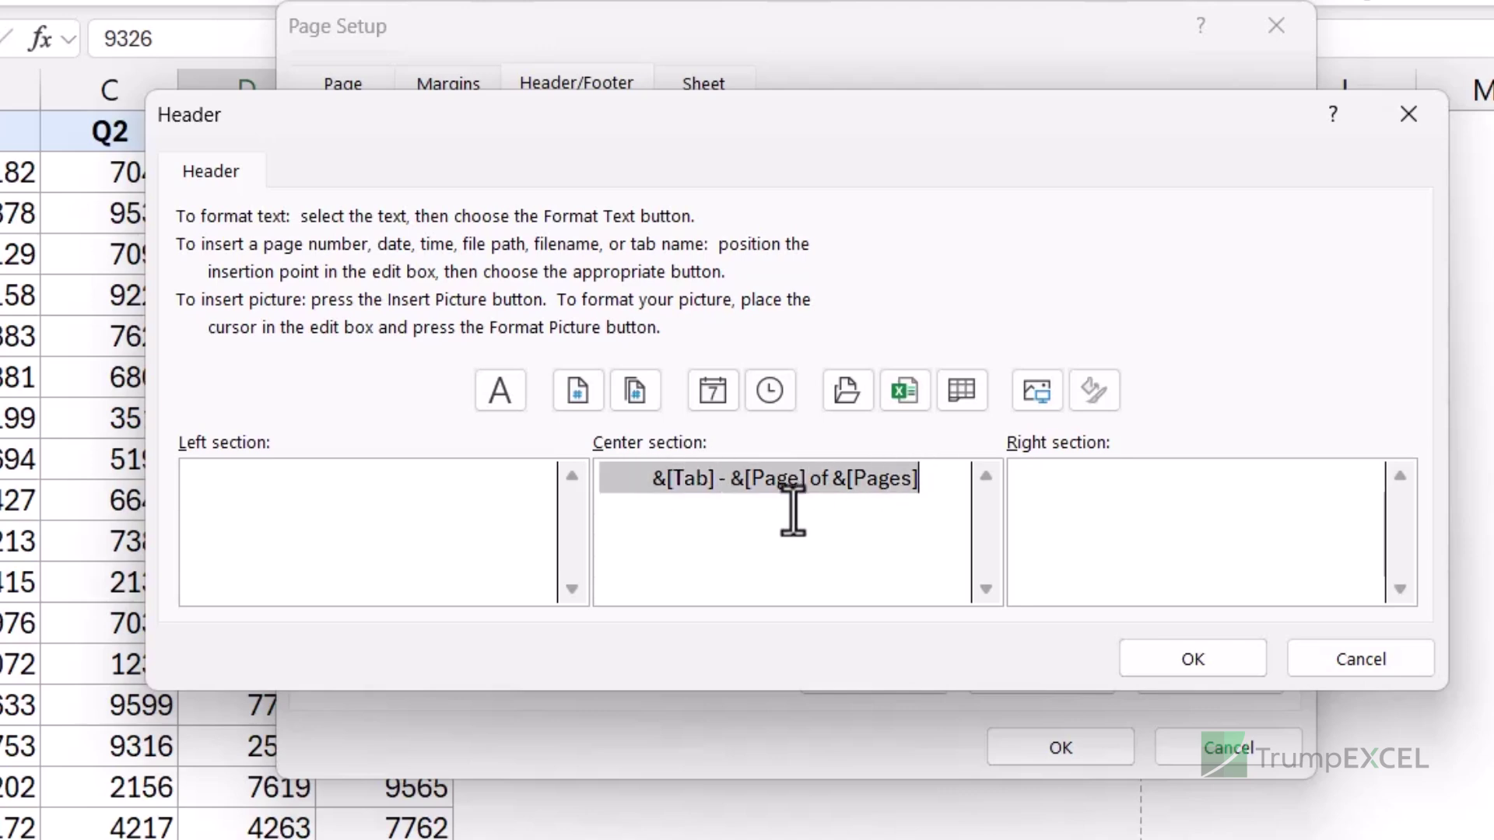
{"action": "left_click", "coordinate": [646, 483]}
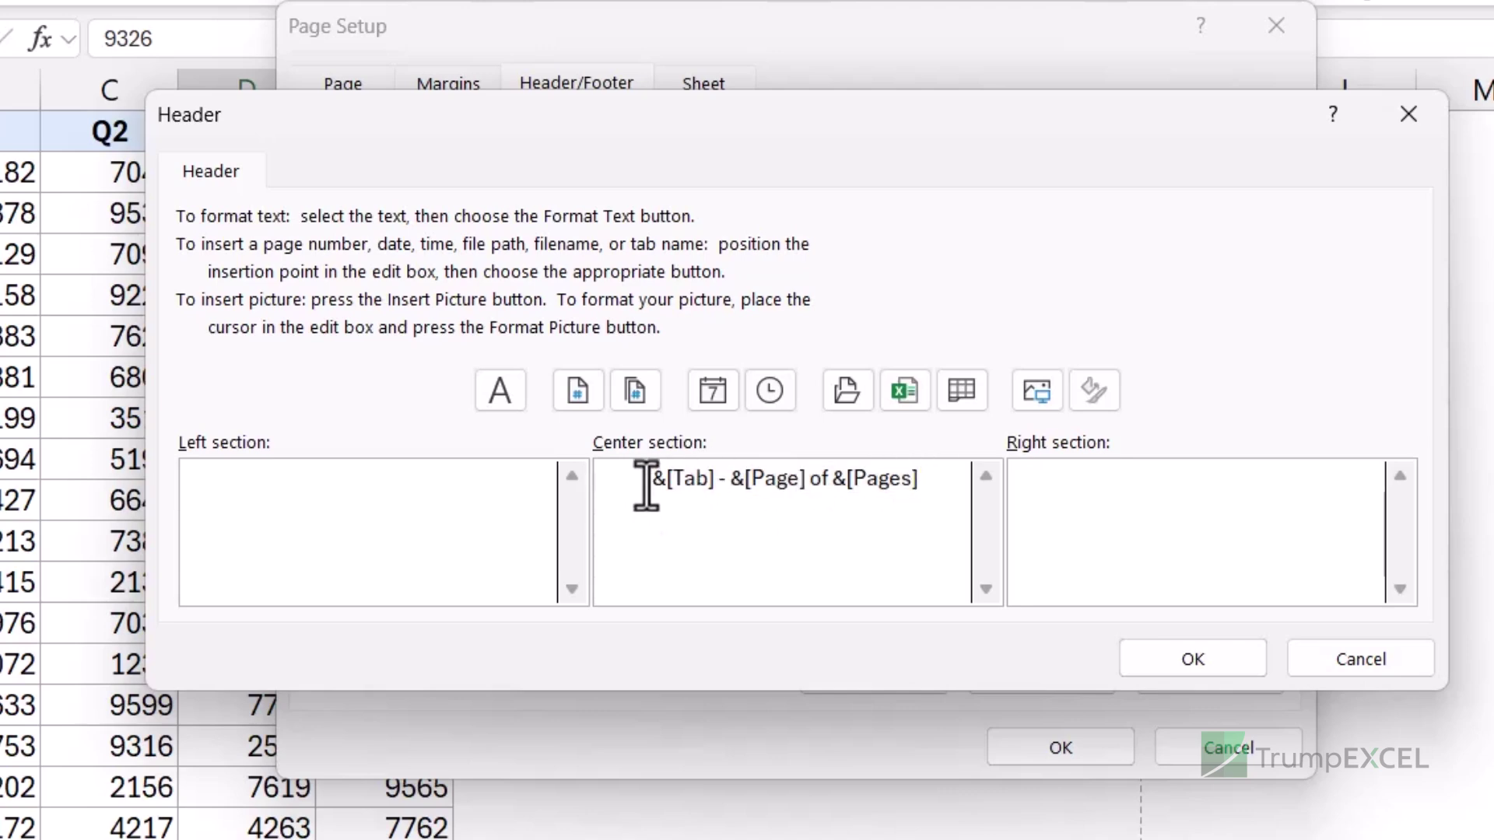
{"action": "left_click_drag", "start_coordinate": [662, 479], "coordinate": [716, 486]}
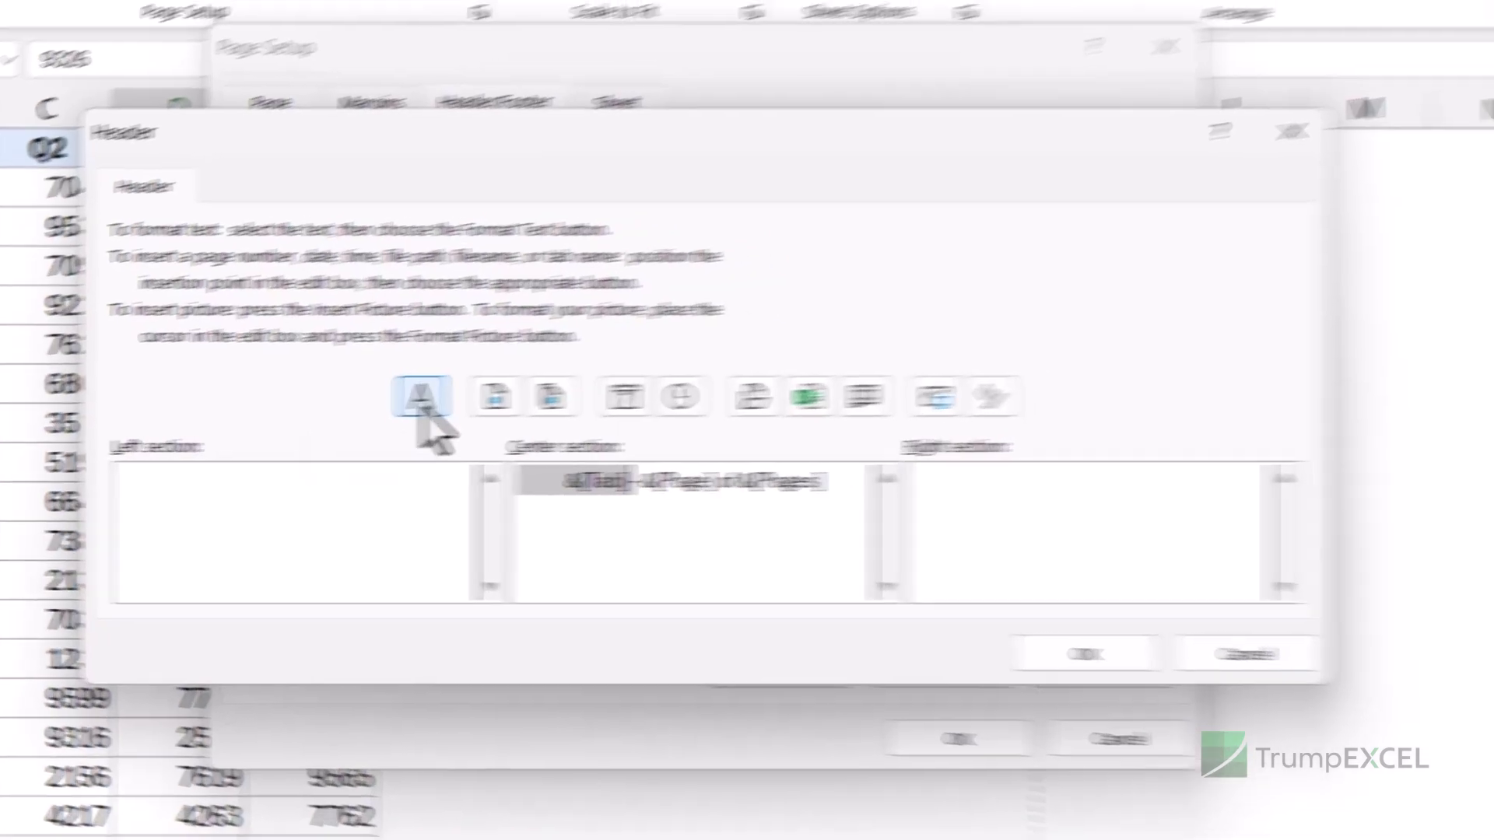
Step: Format the header's sheet name as Bold, 18 pt, and confirm the header
{"action": "left_click", "coordinate": [500, 393]}
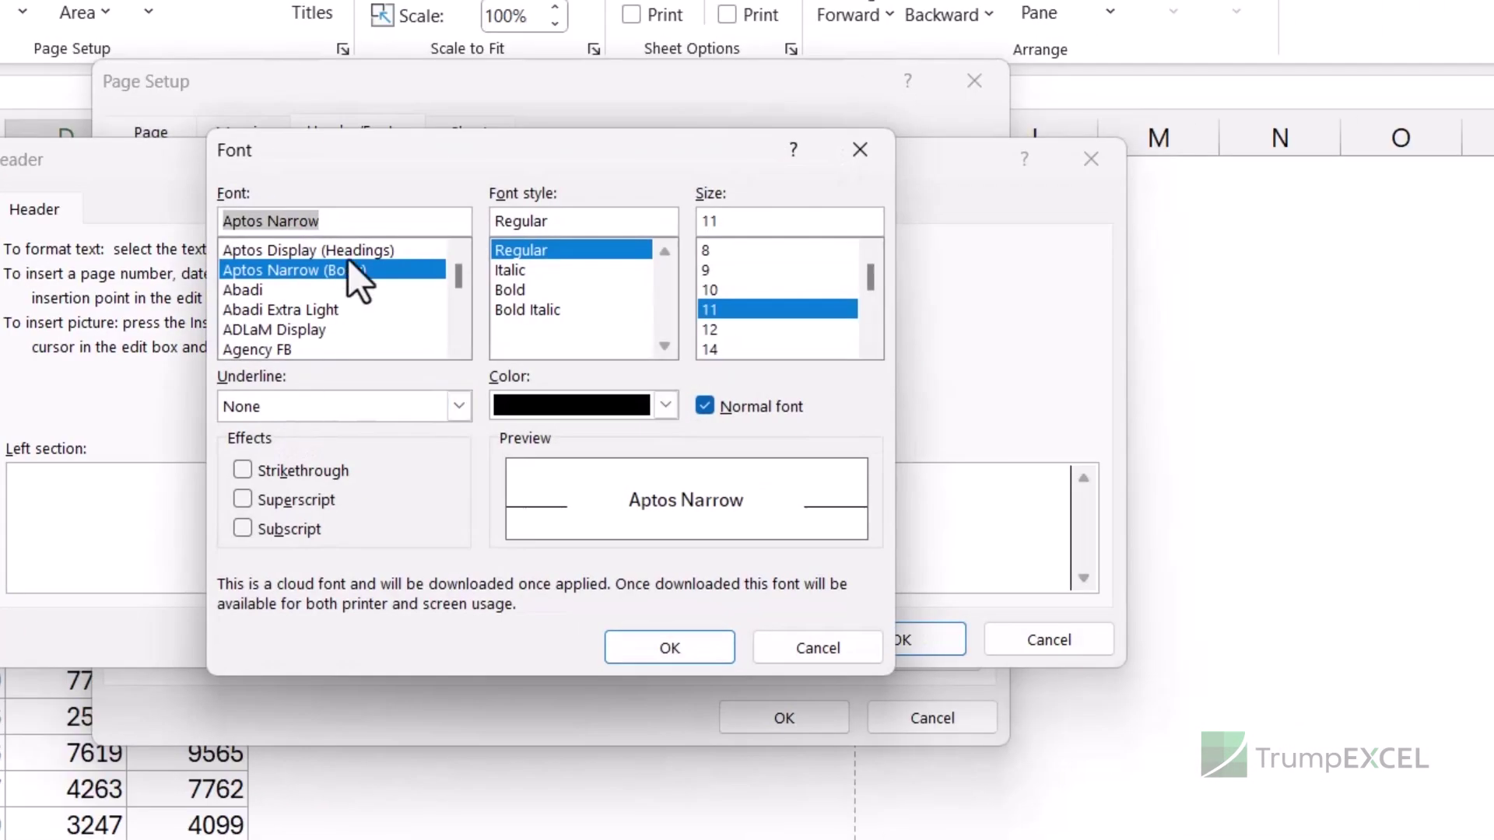
{"action": "left_click_drag", "start_coordinate": [379, 158], "coordinate": [969, 138]}
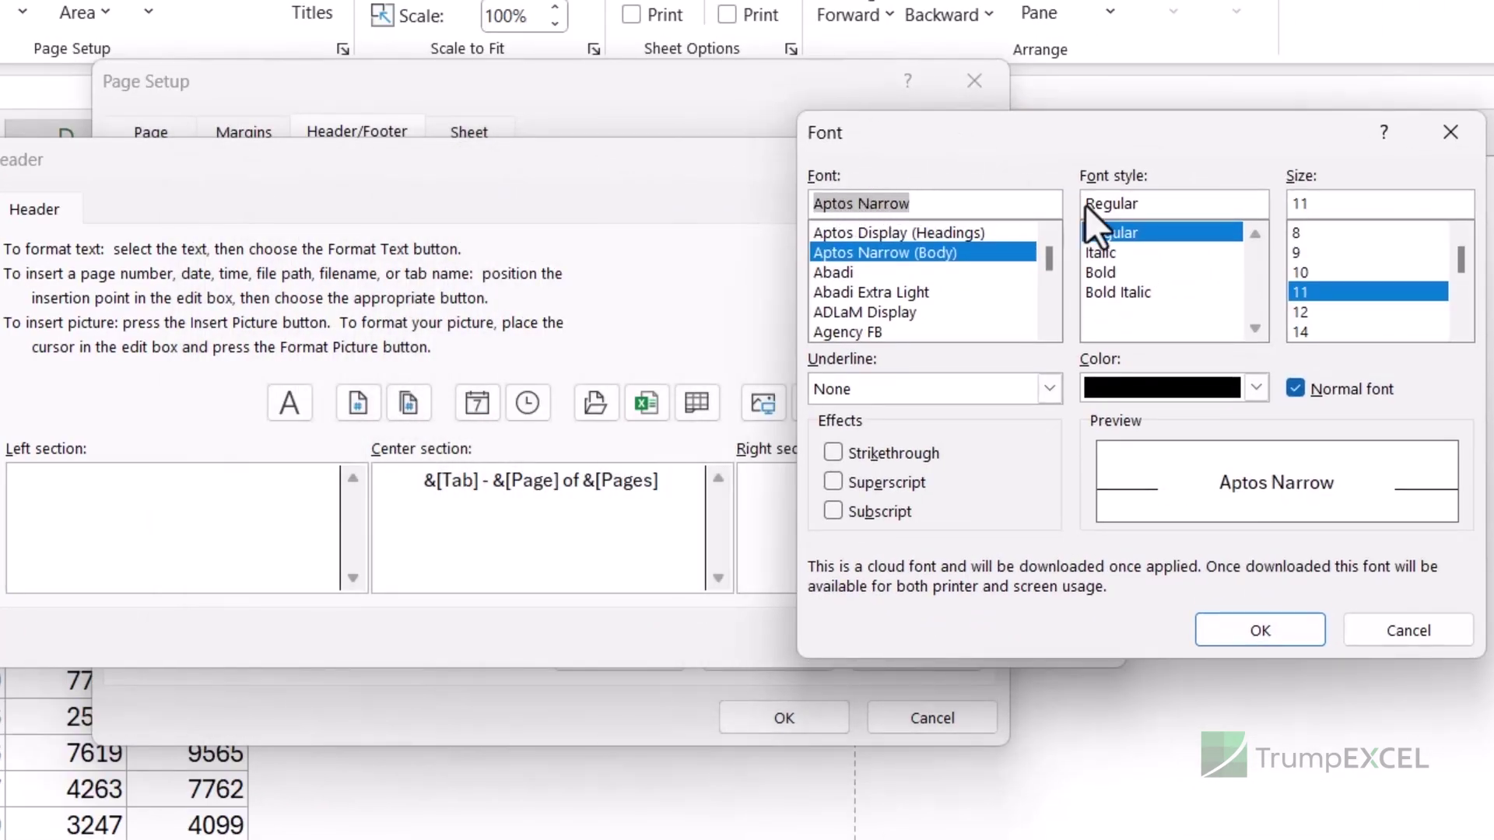
{"action": "left_click", "coordinate": [1113, 271]}
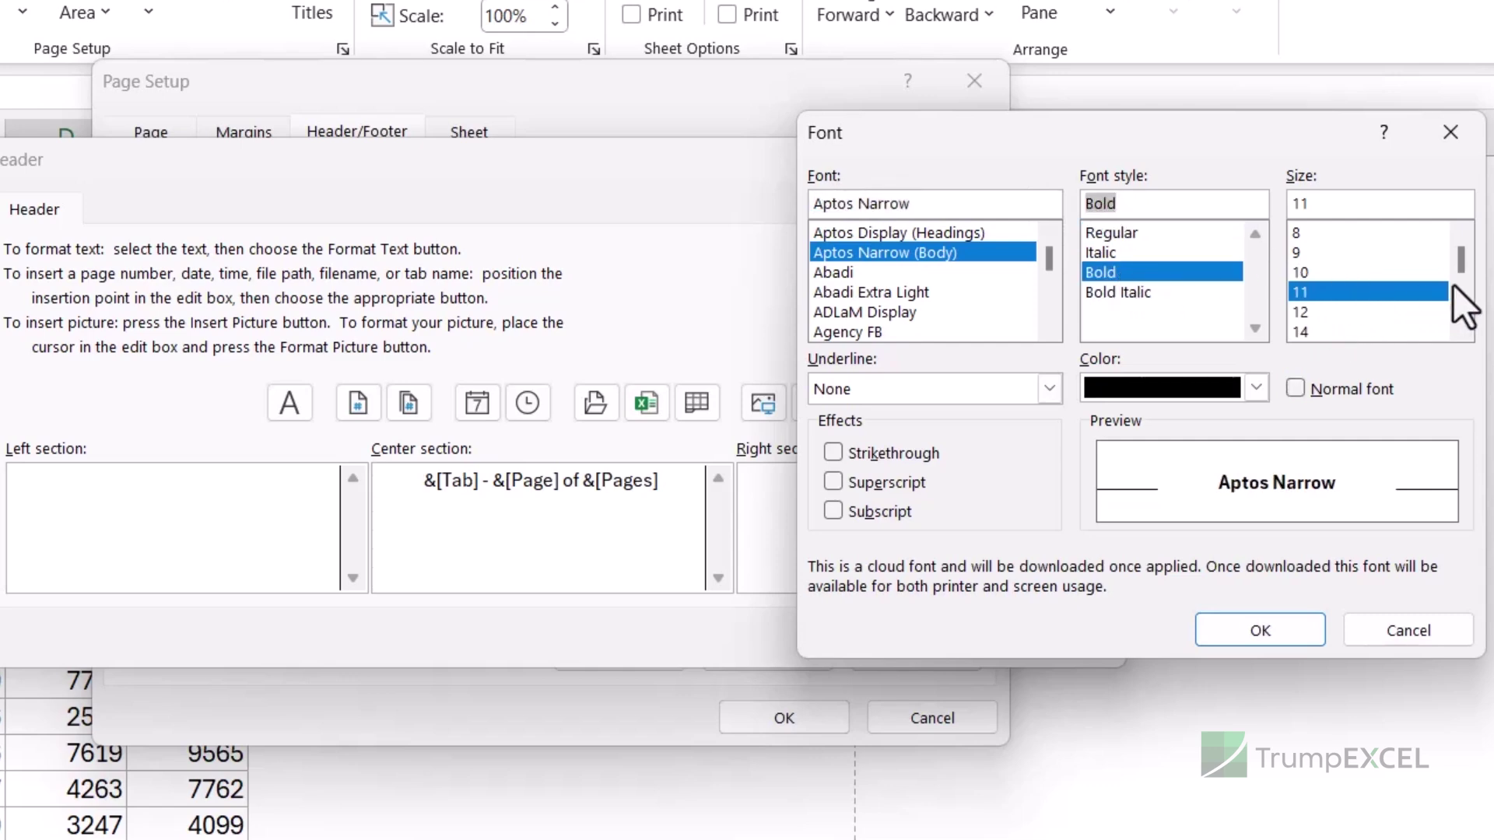
{"action": "left_click_drag", "start_coordinate": [1461, 264], "coordinate": [1459, 283]}
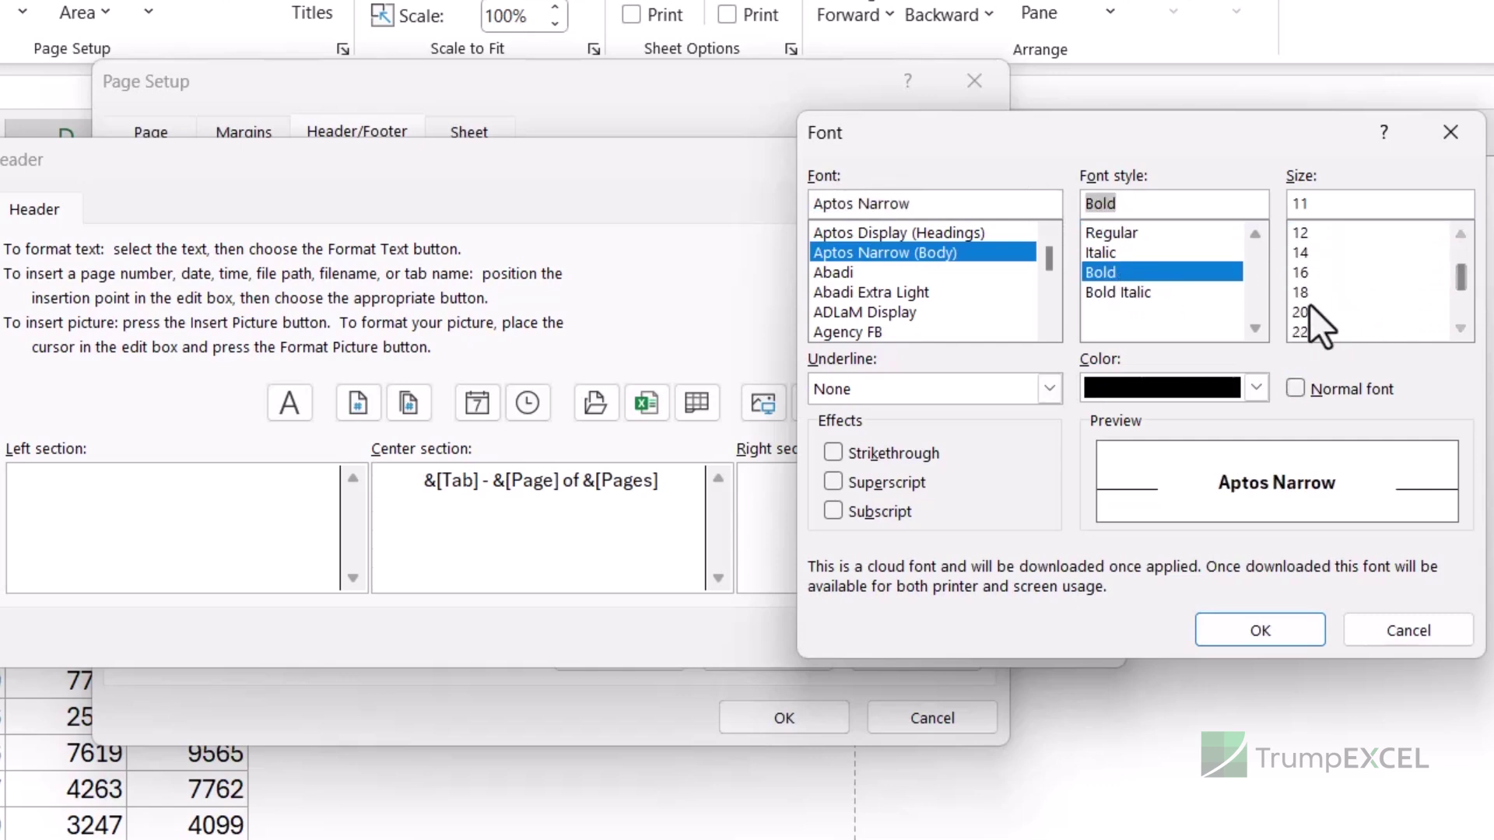
{"action": "left_click", "coordinate": [1315, 294]}
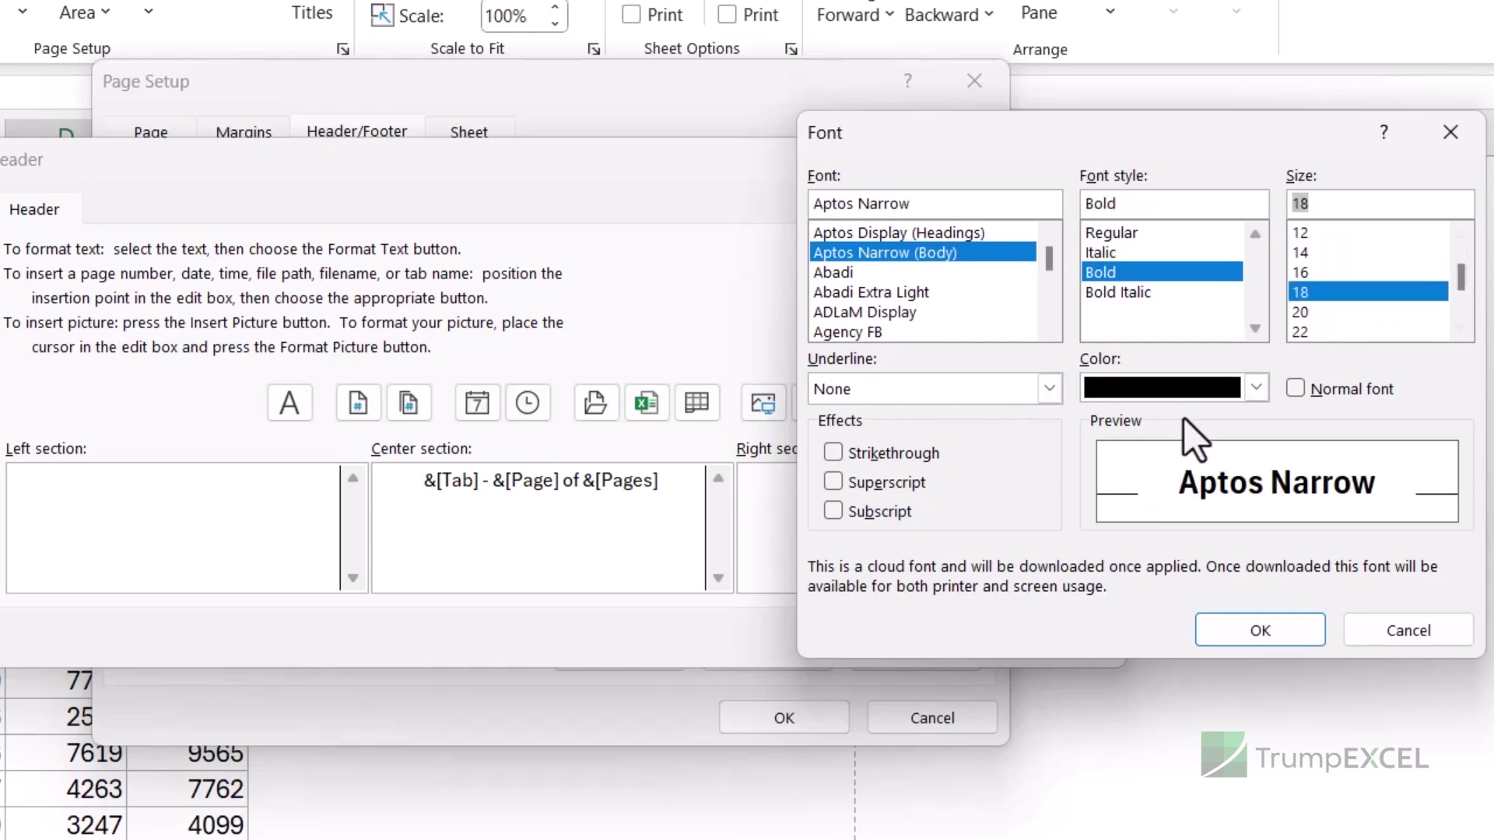
{"action": "left_click", "coordinate": [1226, 629]}
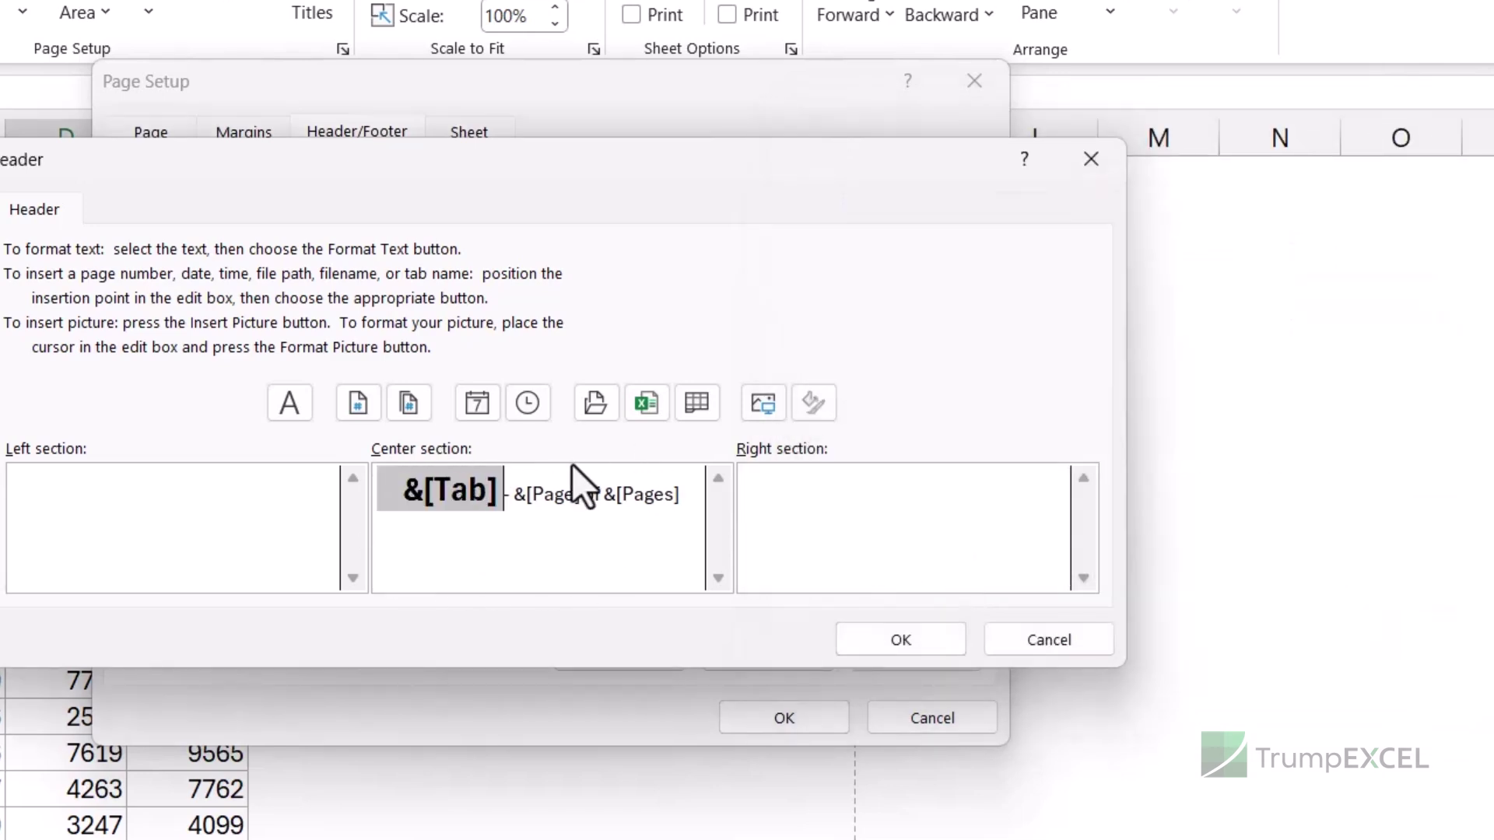
{"action": "left_click", "coordinate": [875, 642]}
Step: Apply the page setup, then recheck the custom header shows bold large 'Store A' followed by '1 of 1'
{"action": "left_click", "coordinate": [781, 721]}
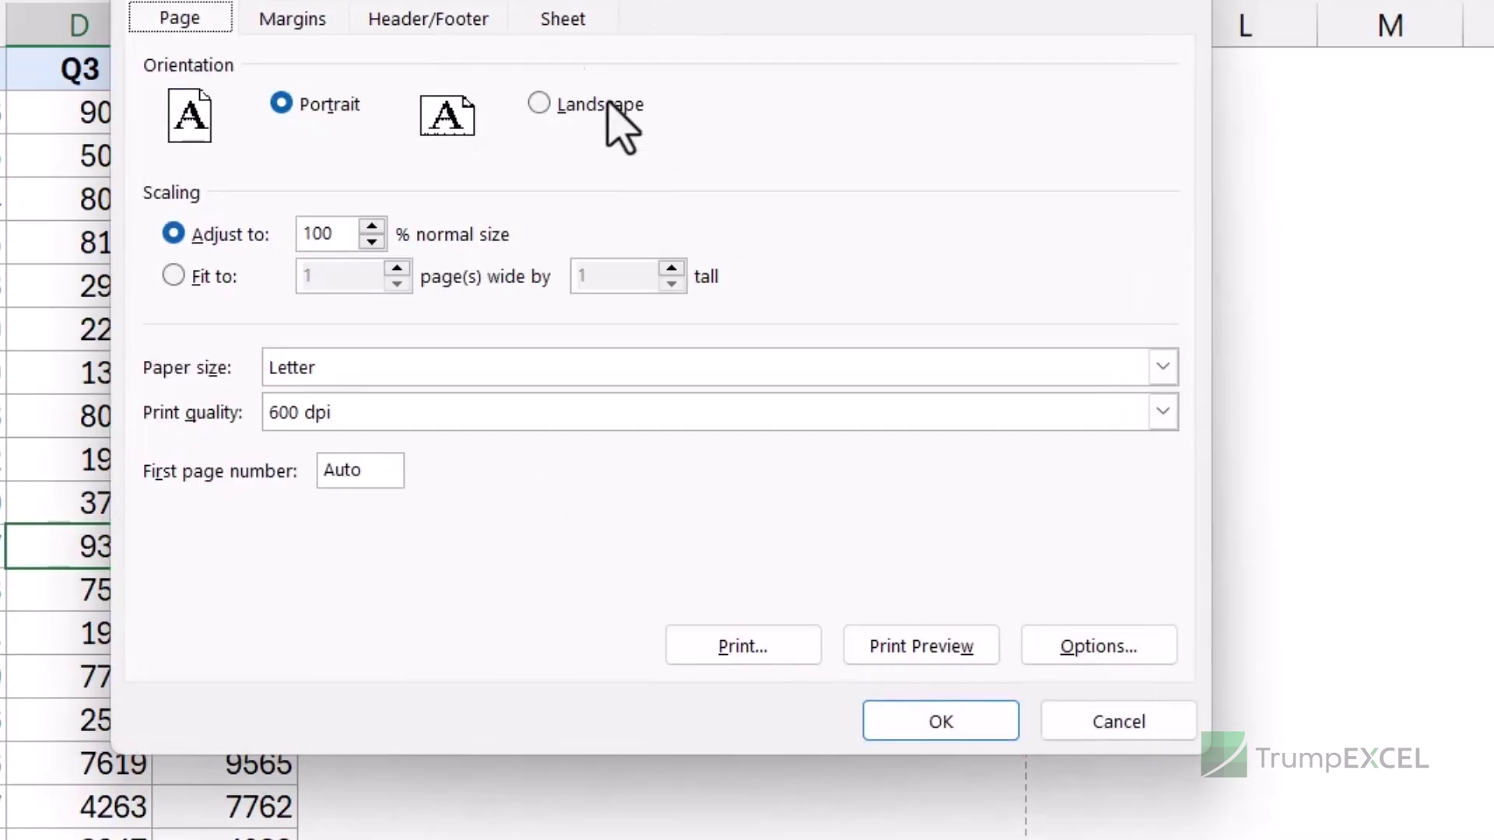
{"action": "left_click", "coordinate": [457, 27]}
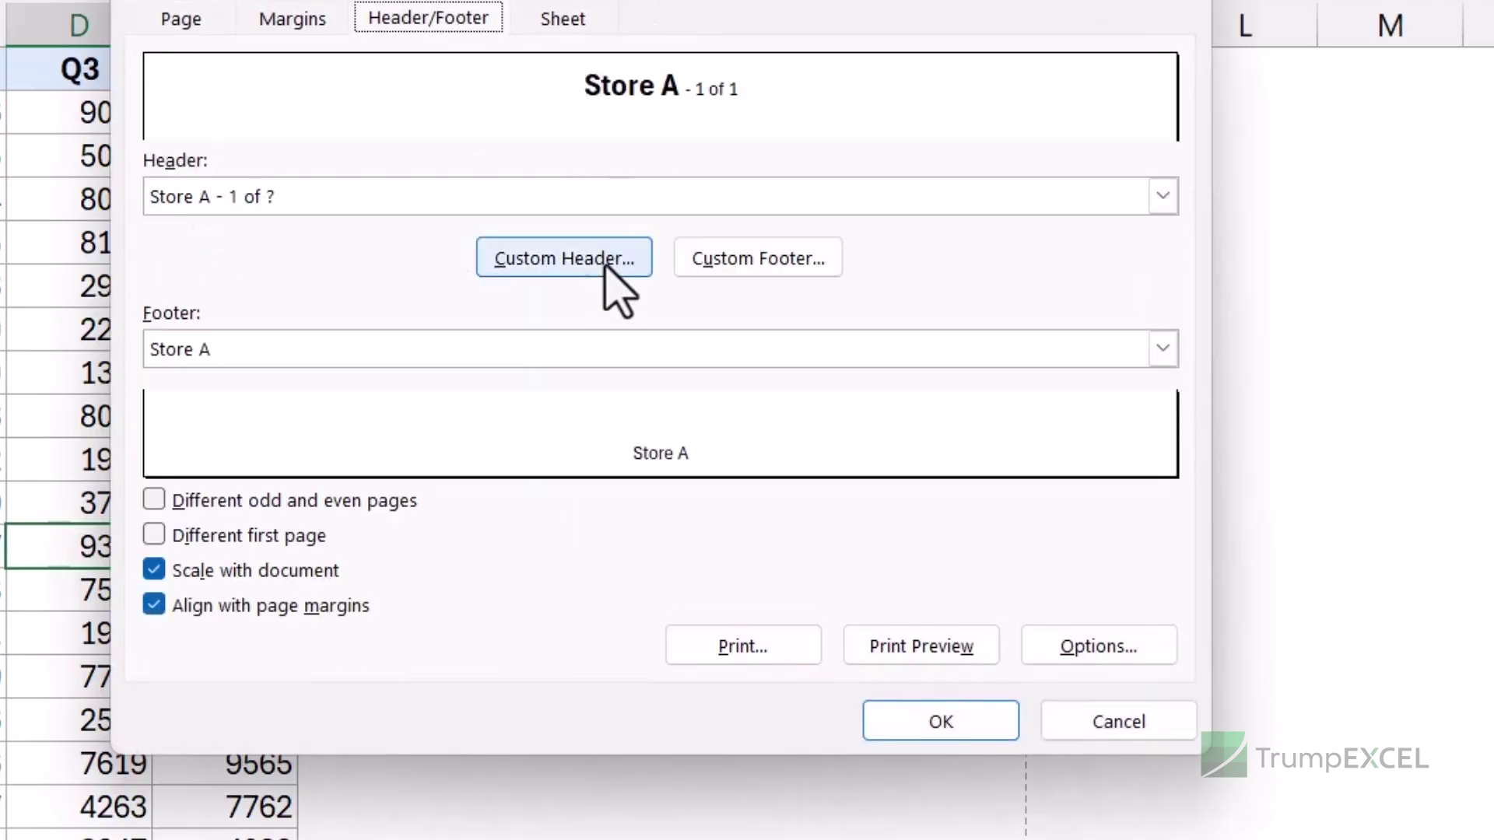
{"action": "left_click", "coordinate": [605, 268]}
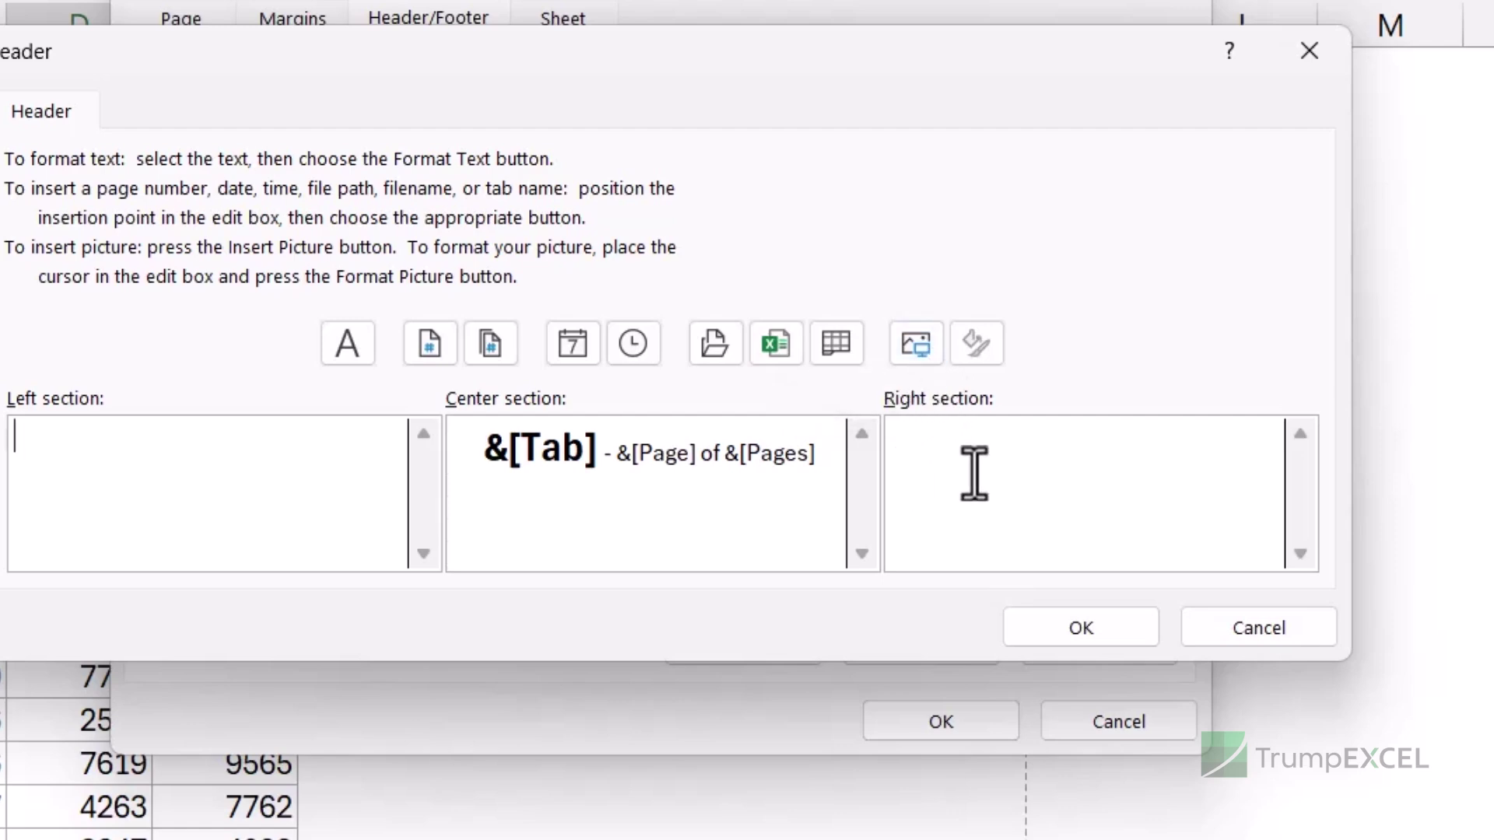
{"action": "key", "text": "Return"}
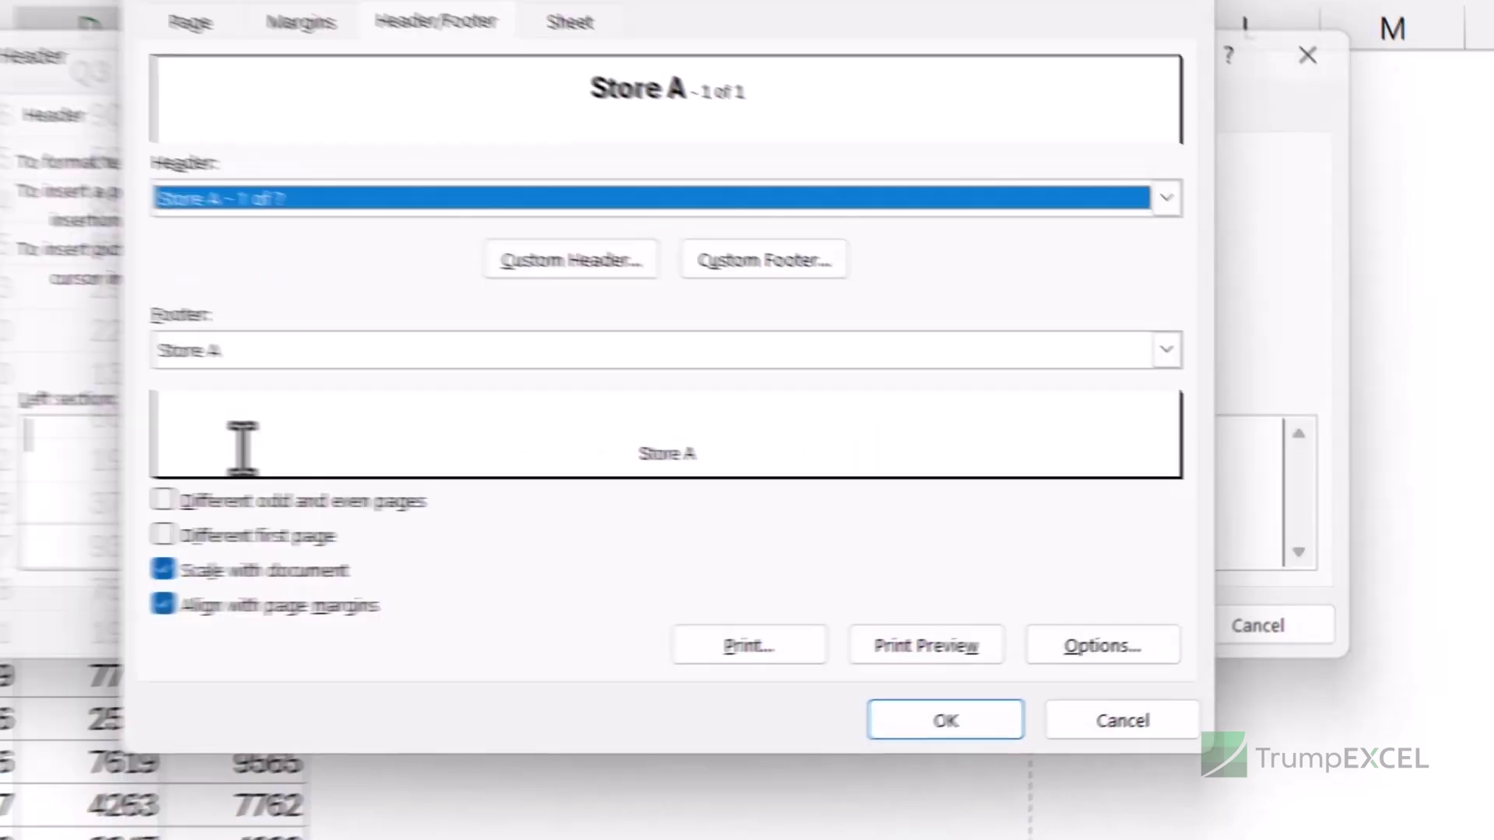
{"action": "key", "text": "Return"}
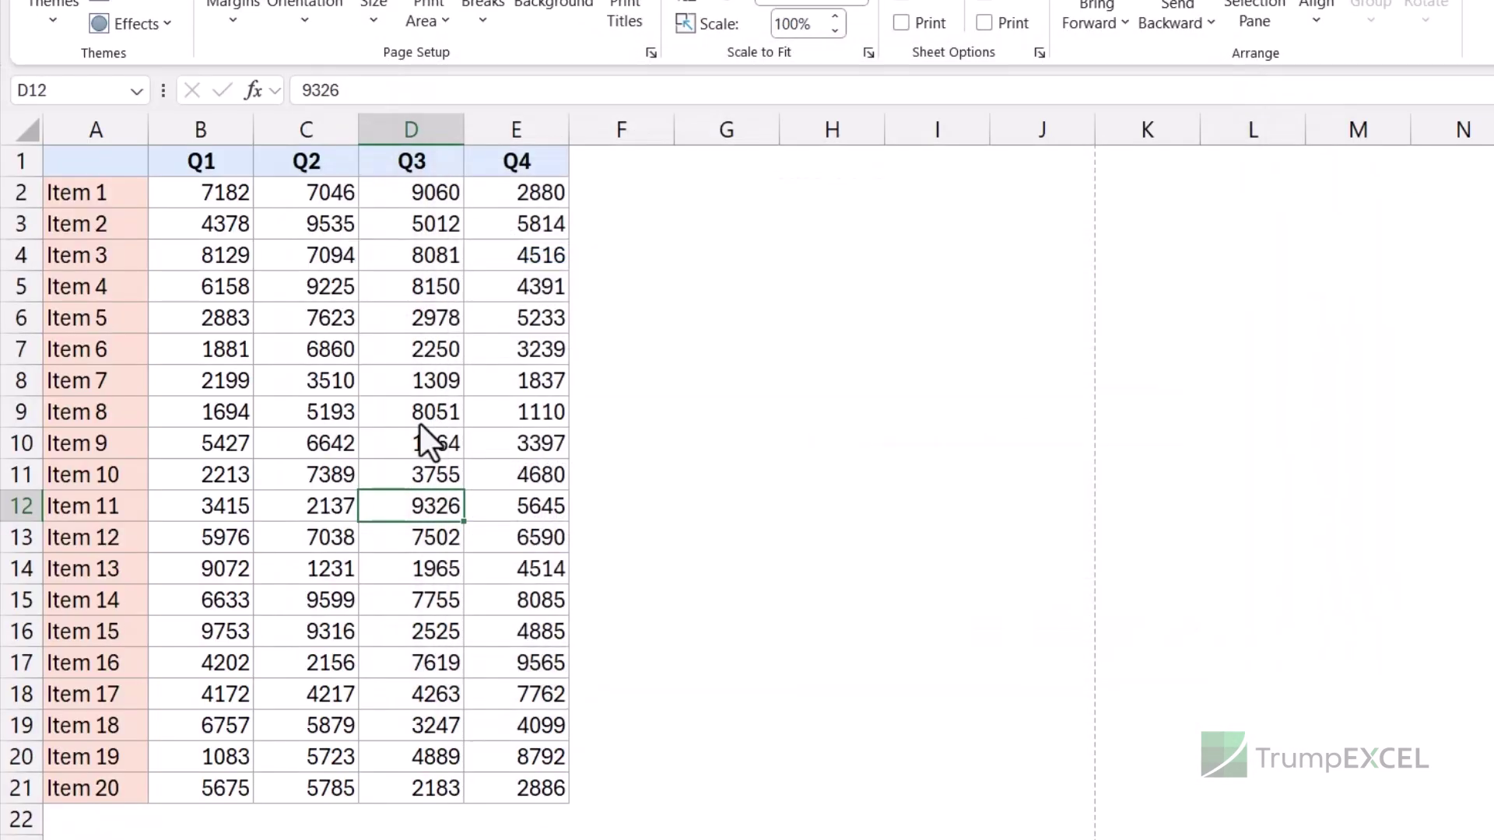